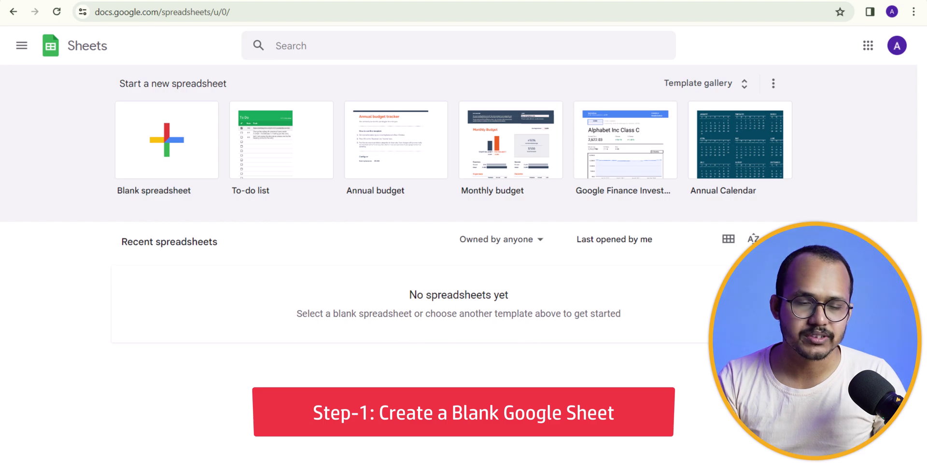
Create a blank Google spreadsheet and rename it 'Woocommerce Data'.
left_click(166, 158)
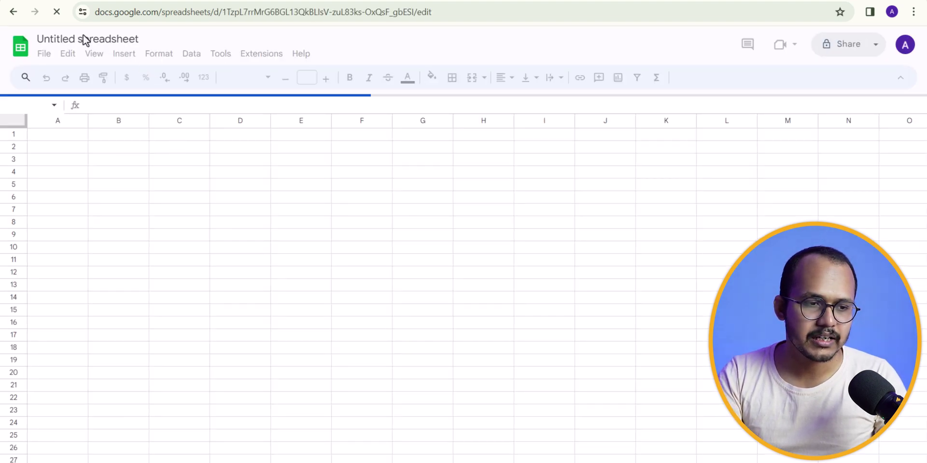
left_click(84, 38)
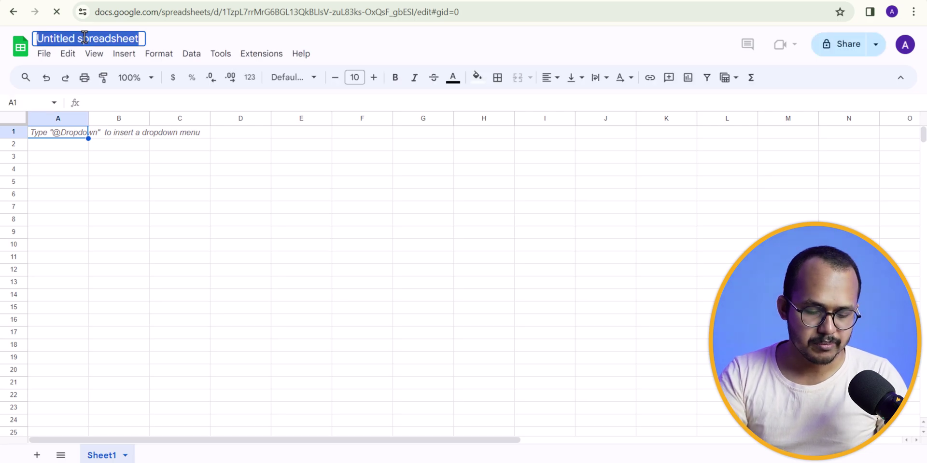
type("Woo")
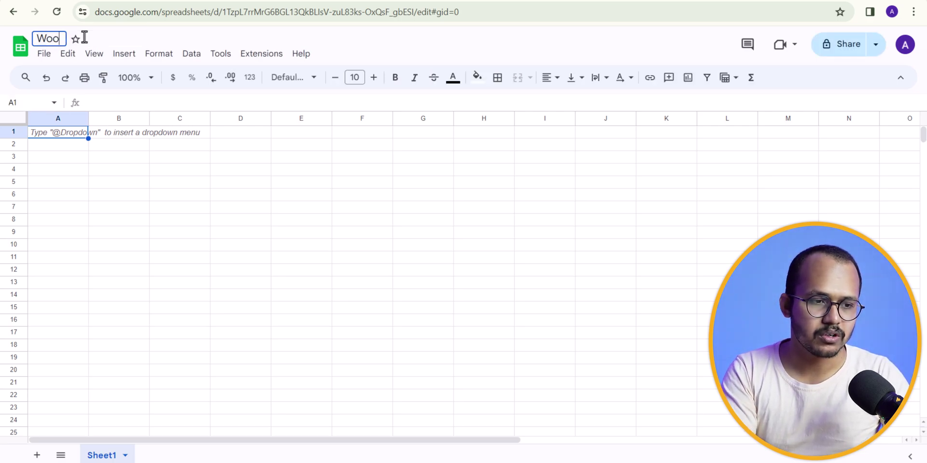
type("commerce ")
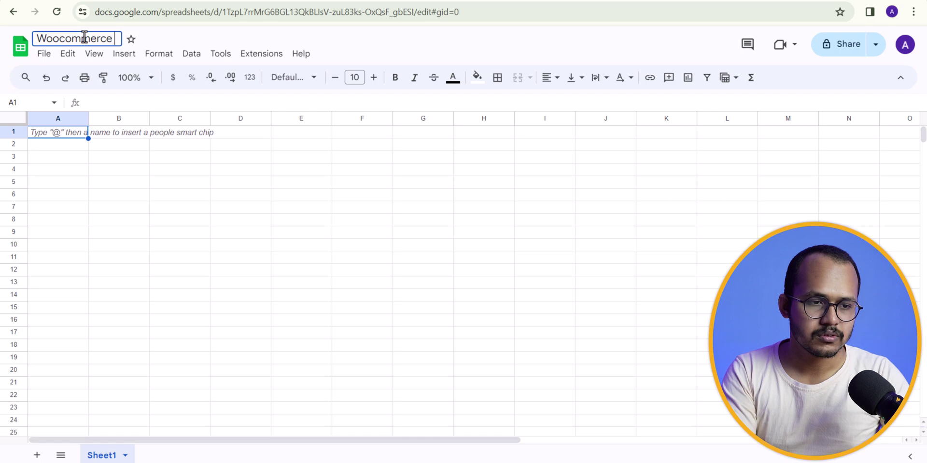
type("Data")
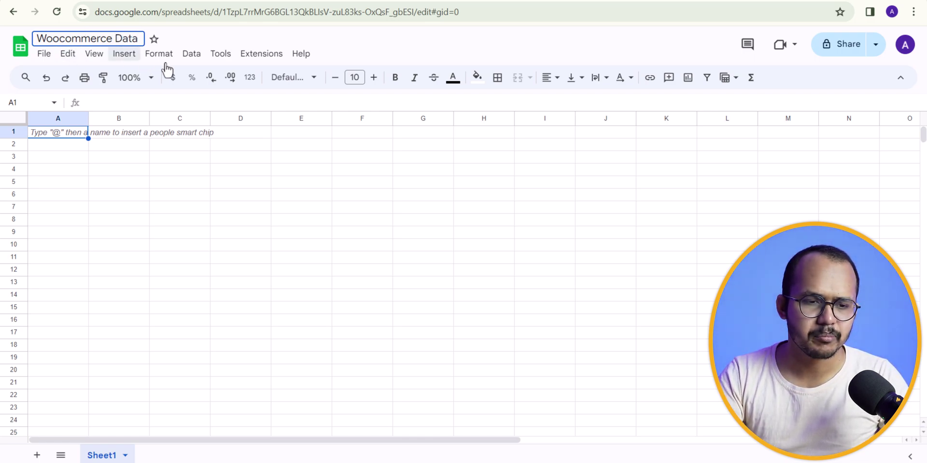
left_click(337, 42)
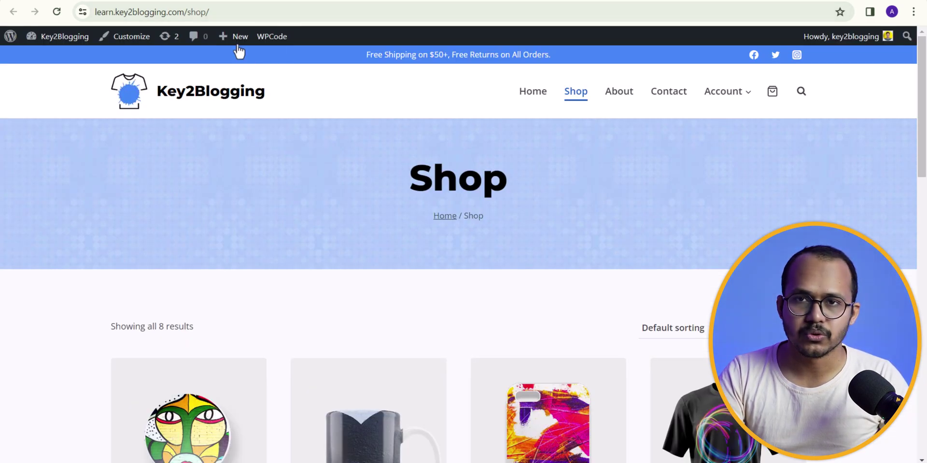
Go from the Dashboard to WooCommerce Settings > Advanced > REST API and start a new API key.
left_click(65, 37)
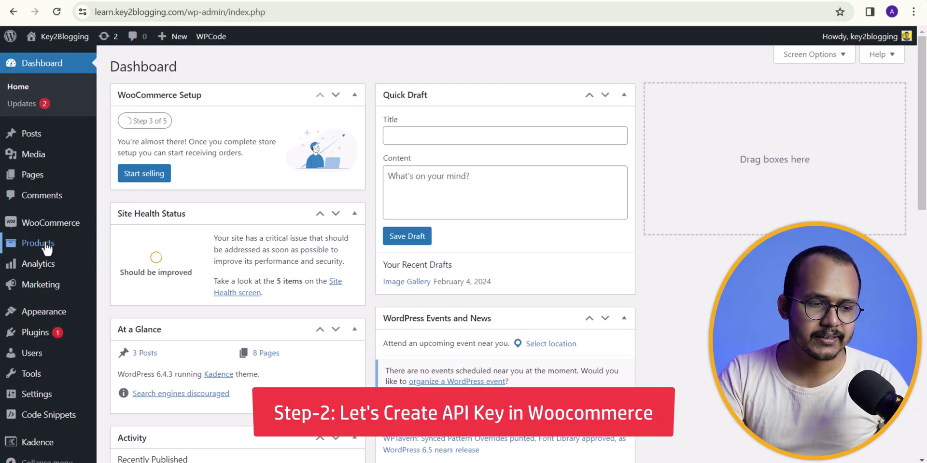
mouse_move(52, 229)
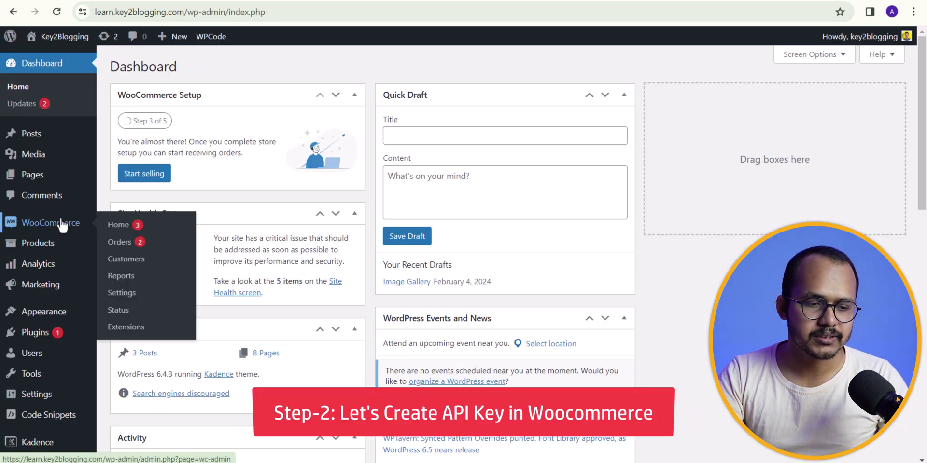
left_click(127, 296)
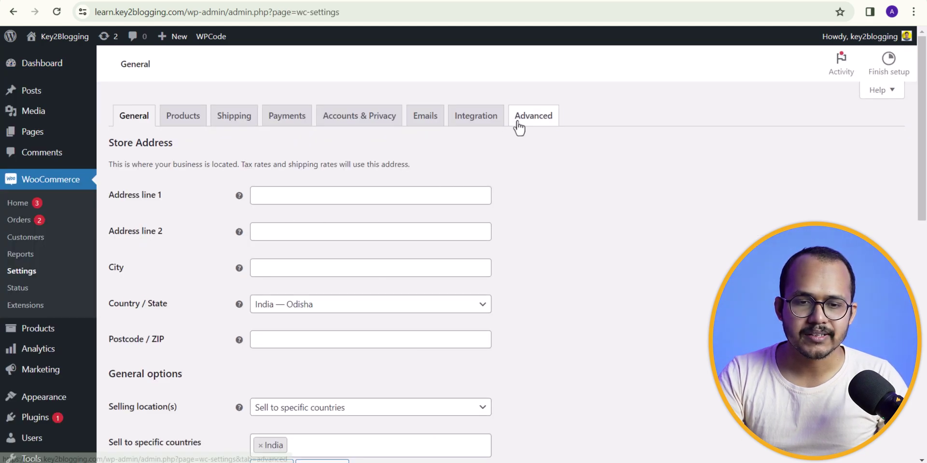
left_click(518, 126)
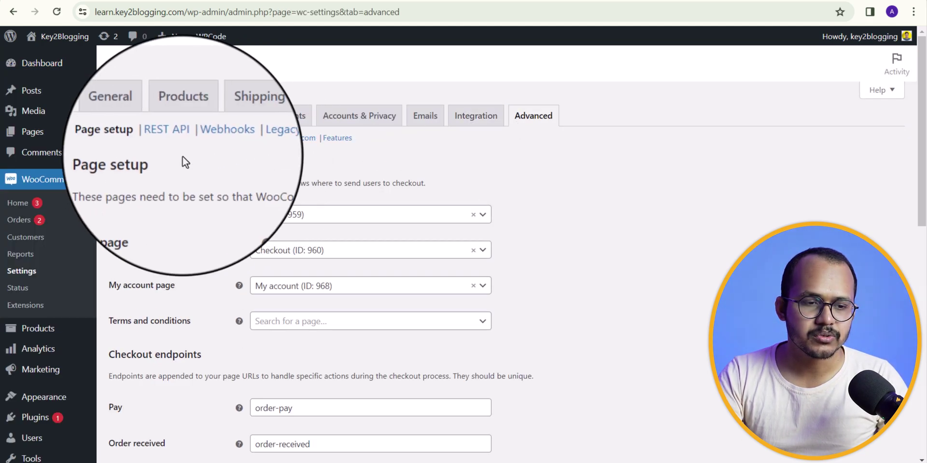
left_click(173, 141)
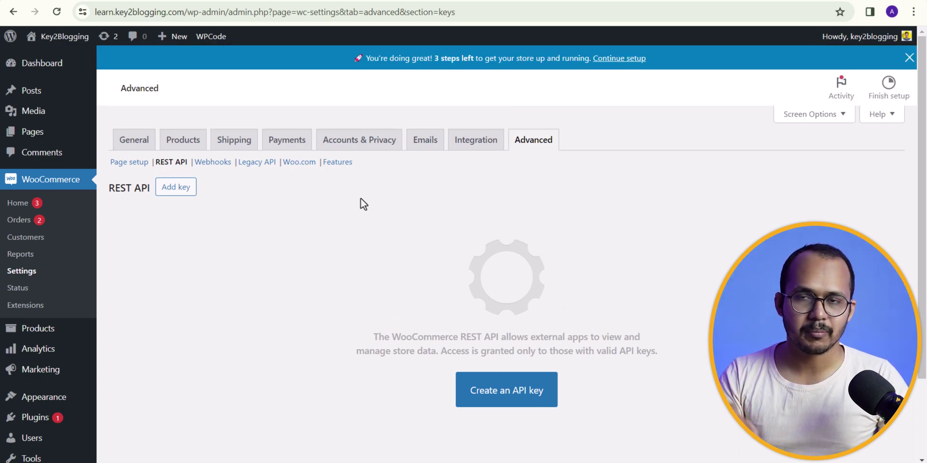
left_click(508, 405)
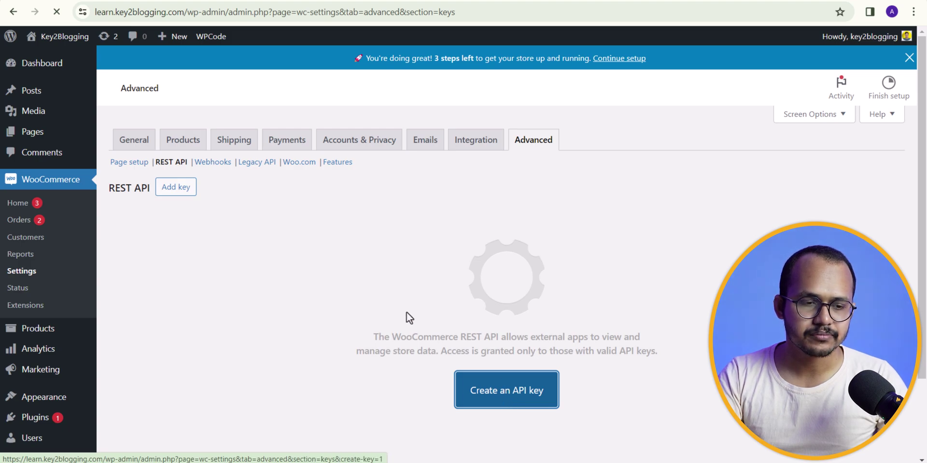
left_click(307, 196)
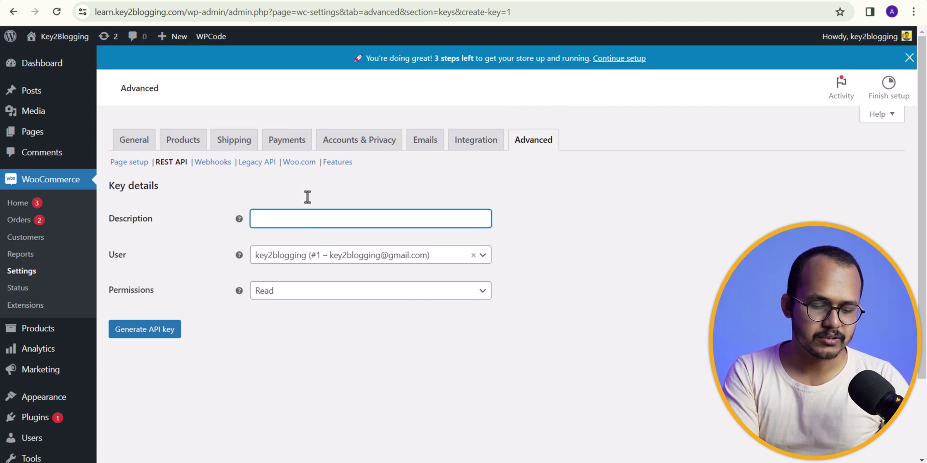
Describe the new key as 'Data Import', give it Read/Write permissions, and generate it.
type("Data Imp")
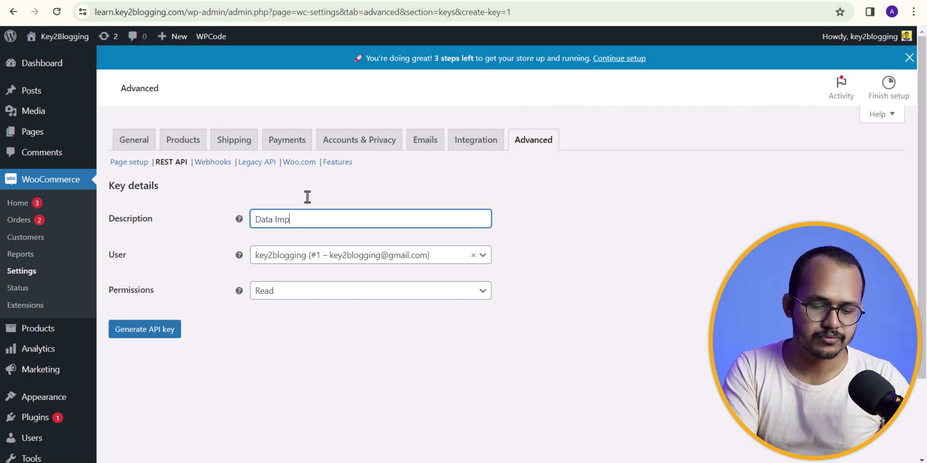
type("ort")
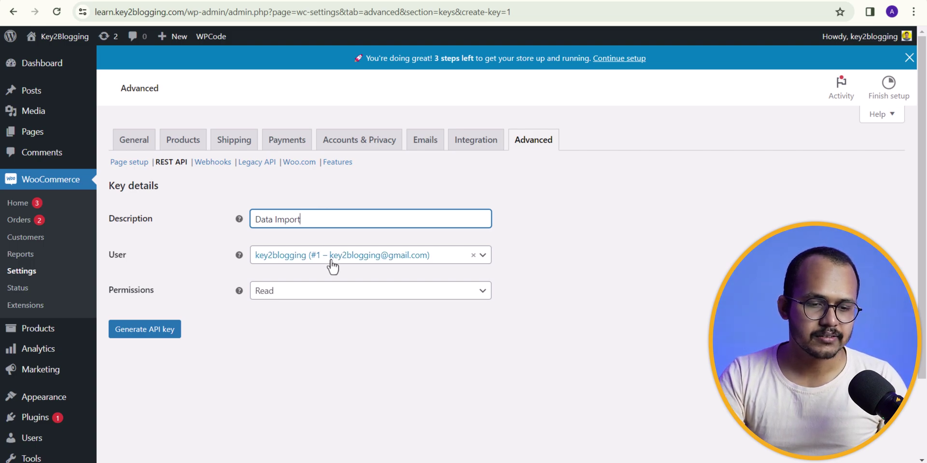
left_click(305, 295)
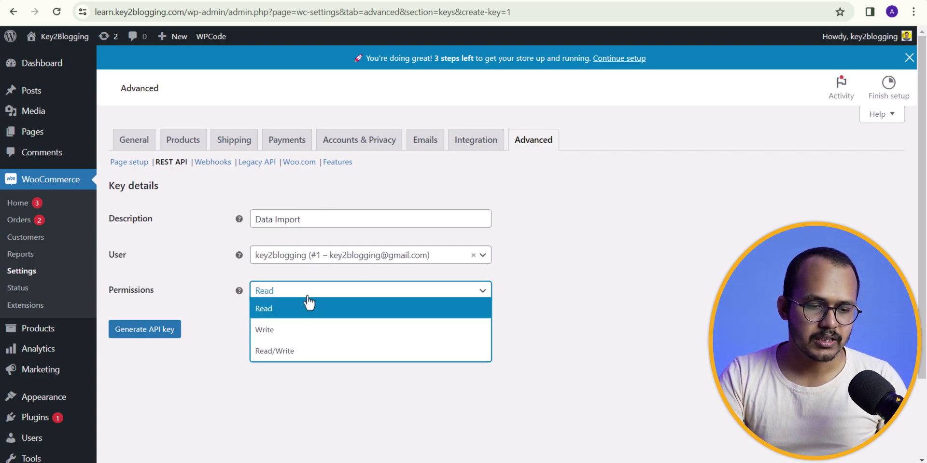
left_click(282, 357)
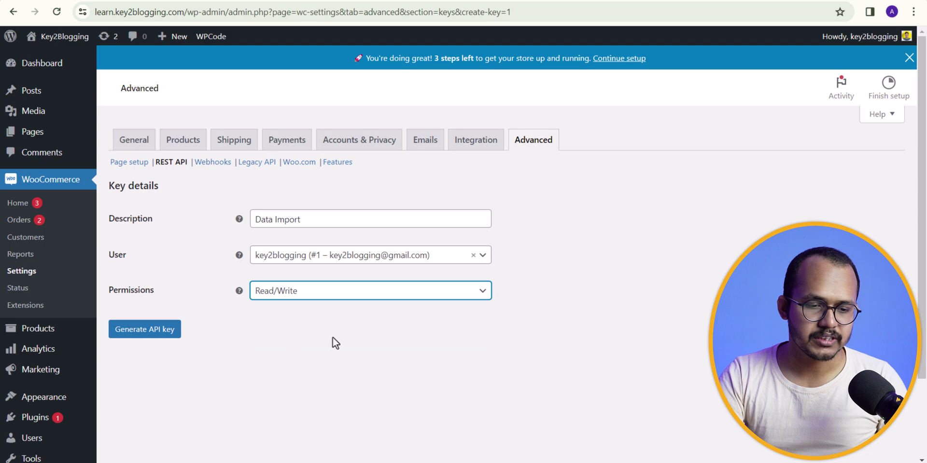
left_click(147, 330)
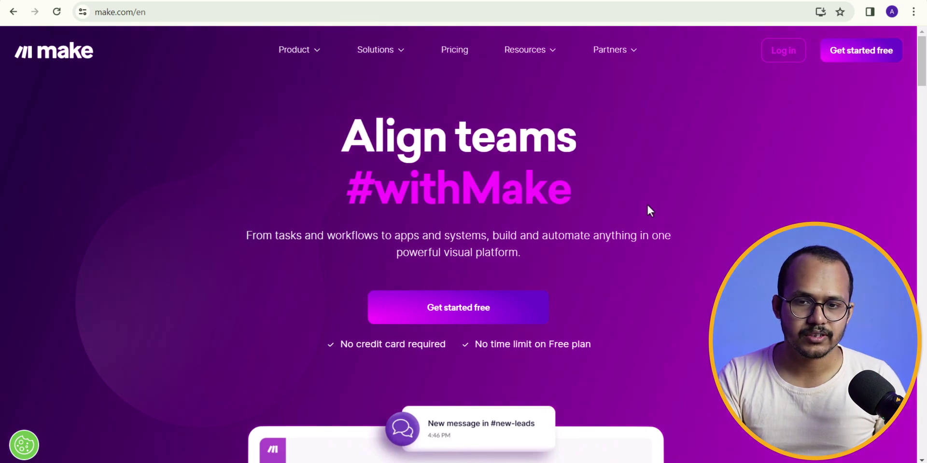
Sign up for a free Make account with Google, choosing the US hosting region.
left_click(447, 320)
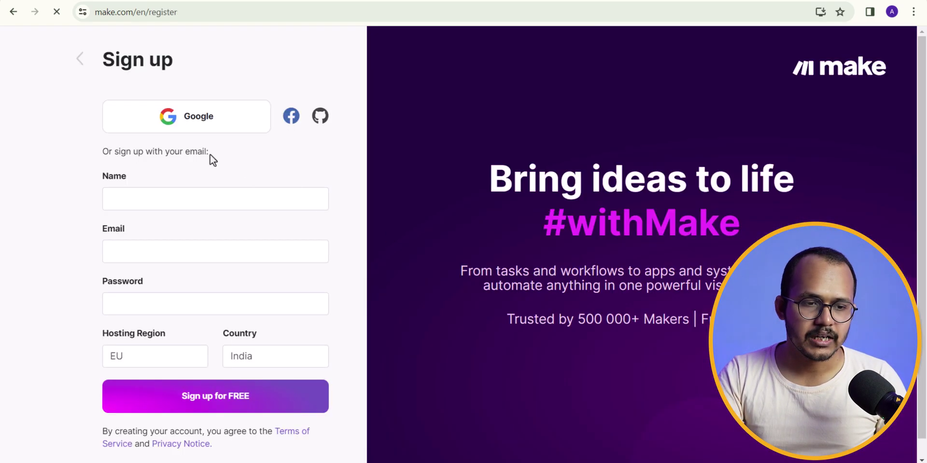
left_click(175, 133)
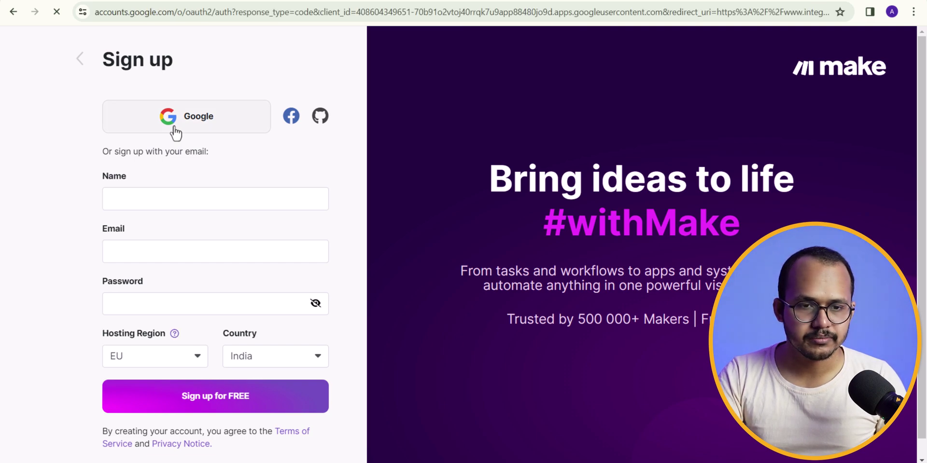
left_click(431, 263)
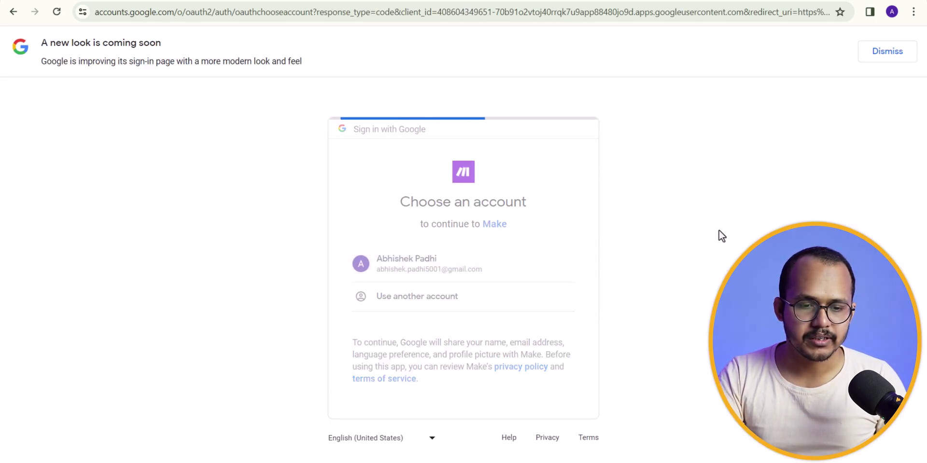
left_click(548, 347)
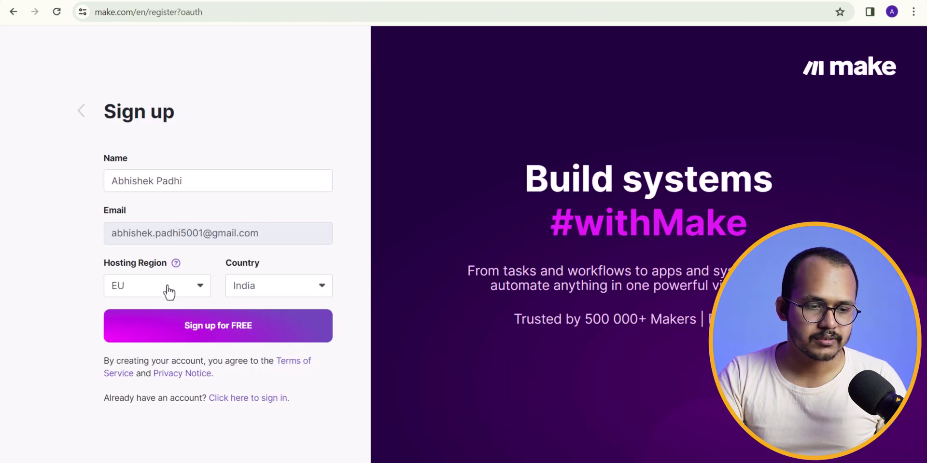
left_click(167, 292)
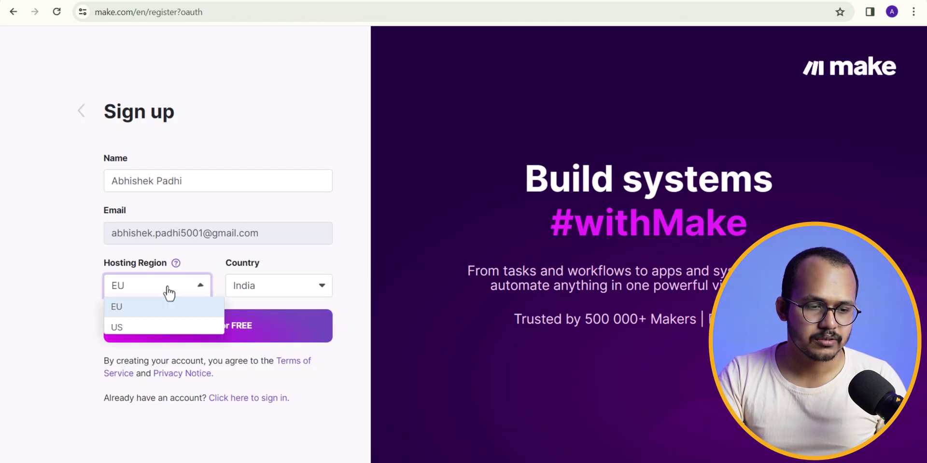
left_click(158, 334)
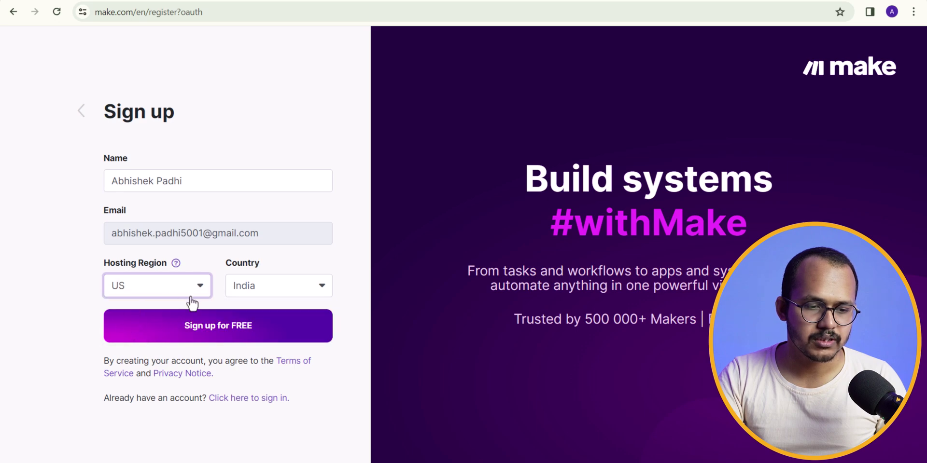
left_click(249, 335)
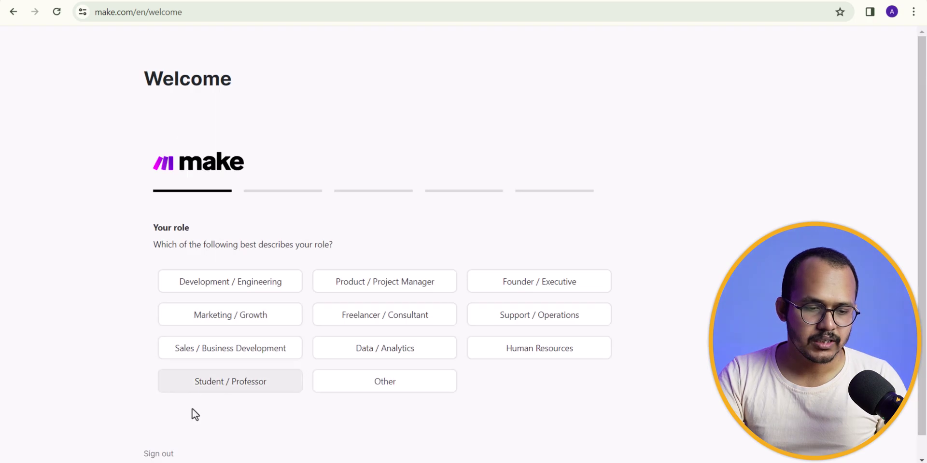
Answer onboarding: Data / Analytics role, E-commerce goal, no experience, 2 - 10 staff, found via YouTube.
left_click(397, 361)
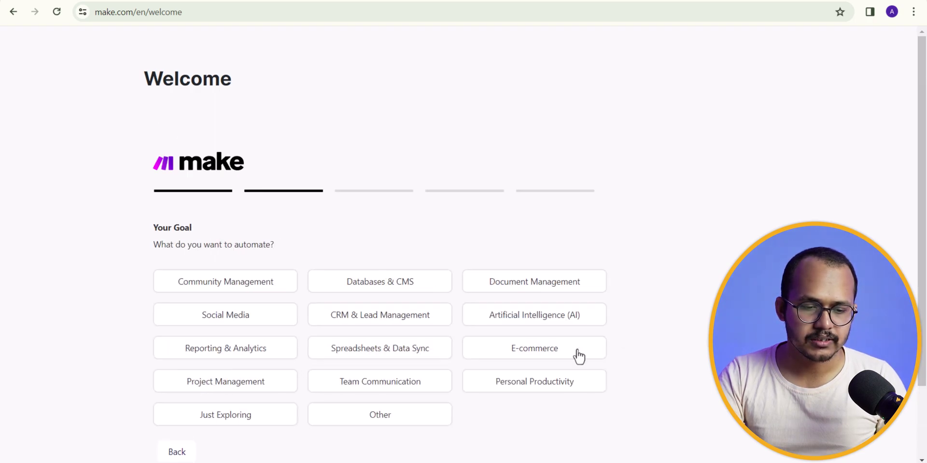
left_click(535, 349)
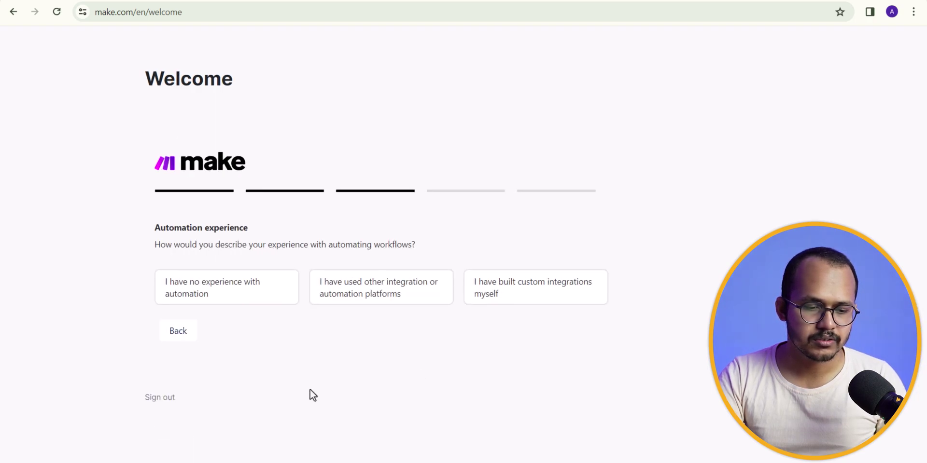
left_click(242, 298)
left_click(239, 286)
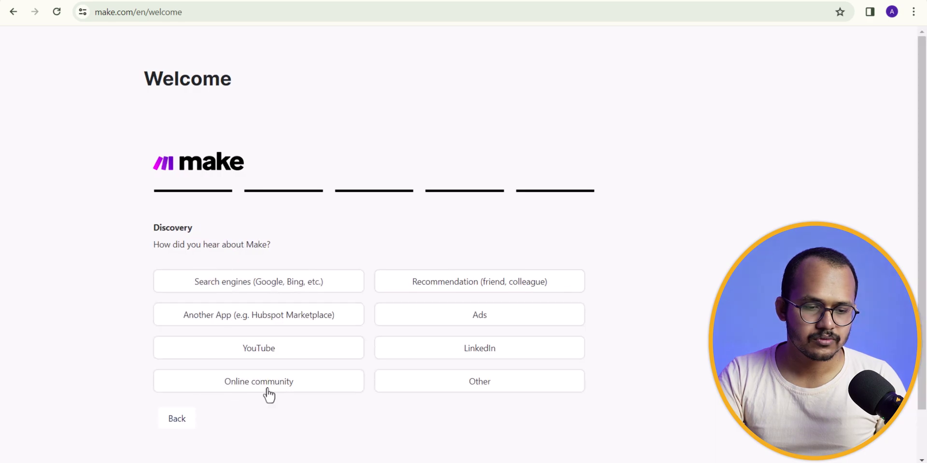
left_click(283, 352)
left_click(193, 273)
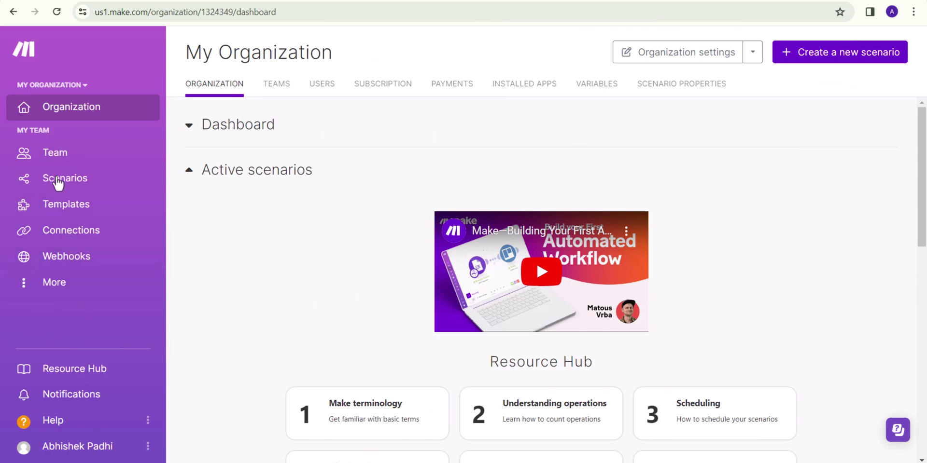
Filter the templates gallery to WooCommerce and open the WooCommerce to Google Sheets orders template.
left_click(64, 211)
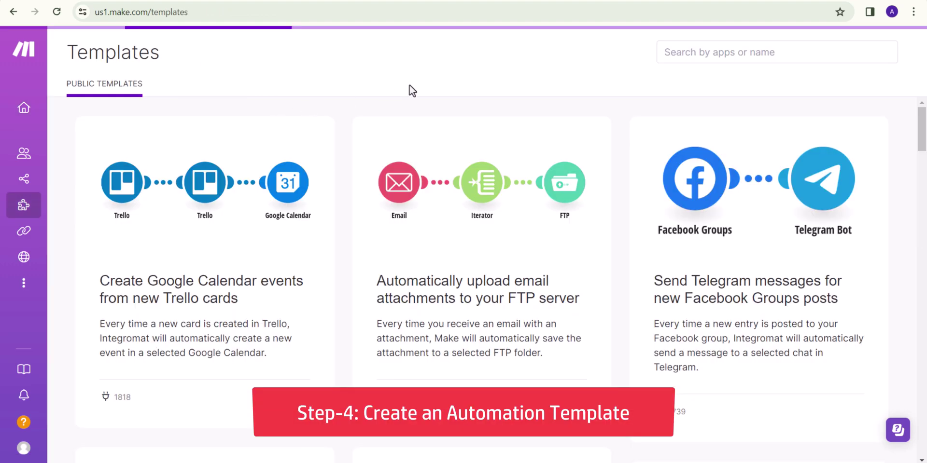
left_click(694, 53)
type("woo")
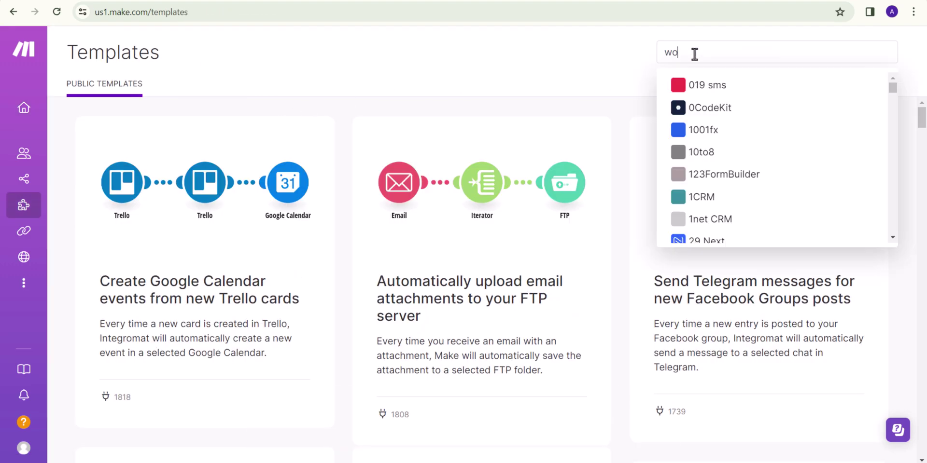
left_click(724, 159)
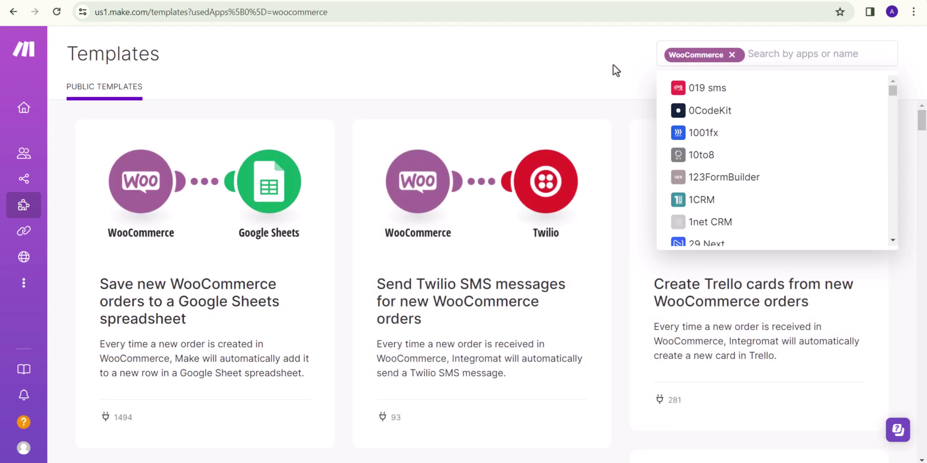
left_click(311, 110)
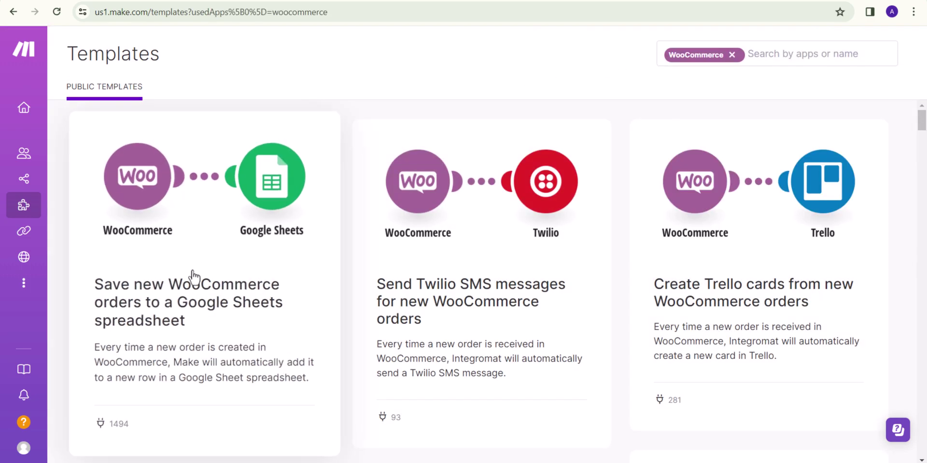
left_click(229, 235)
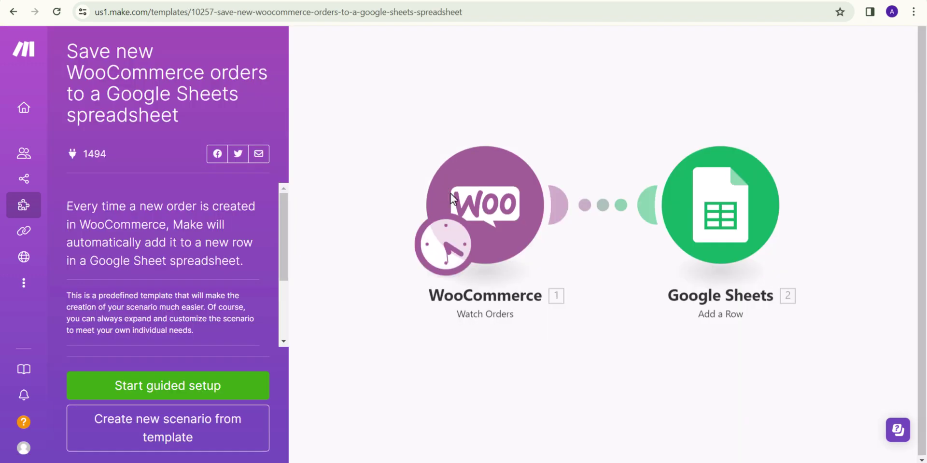
Start the template's guided setup and begin a new WooCommerce connection.
left_click(473, 209)
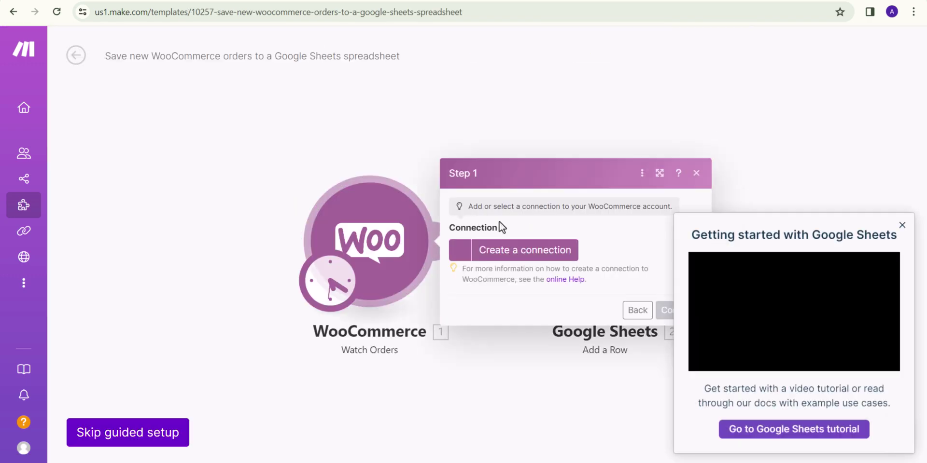
left_click(902, 224)
left_click(533, 255)
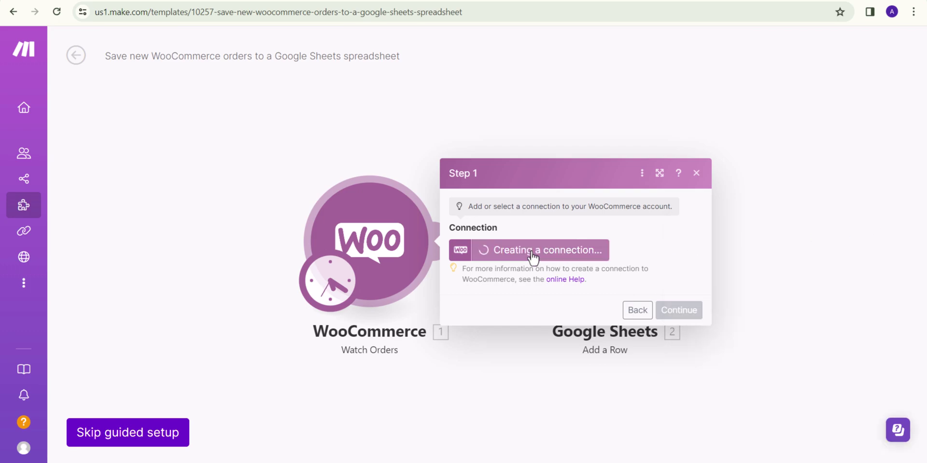
left_click(686, 182)
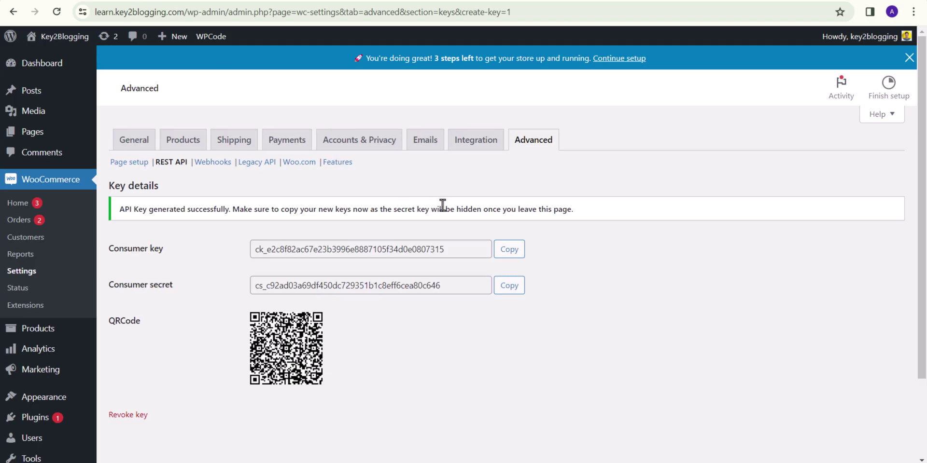
Paste the store's consumer key into Make's Consumer Key field, then copy the consumer secret.
left_click(509, 249)
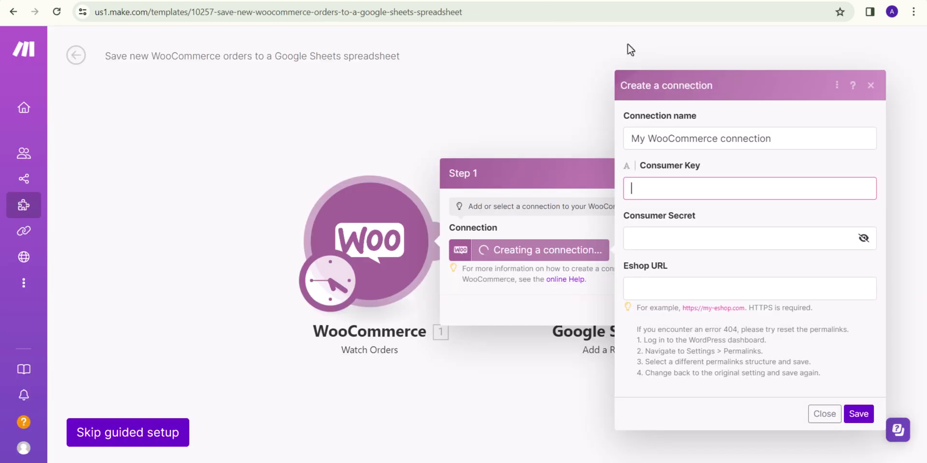
left_click(665, 188)
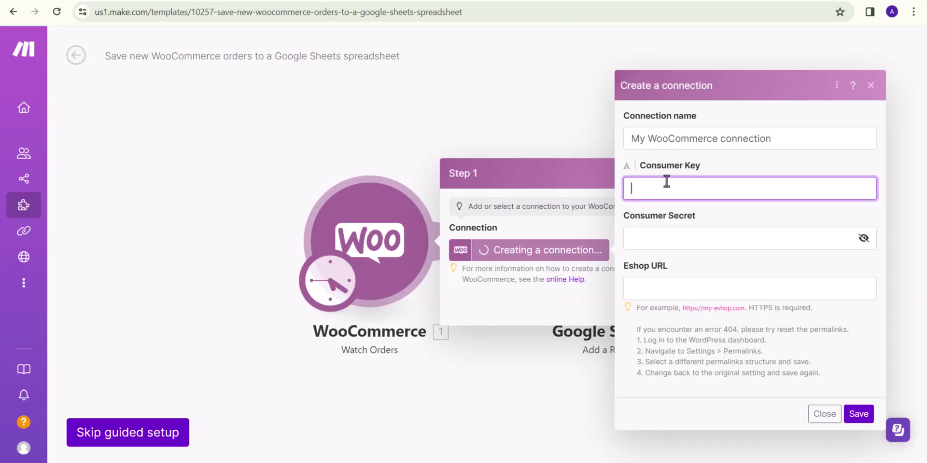
key("ctrl+v")
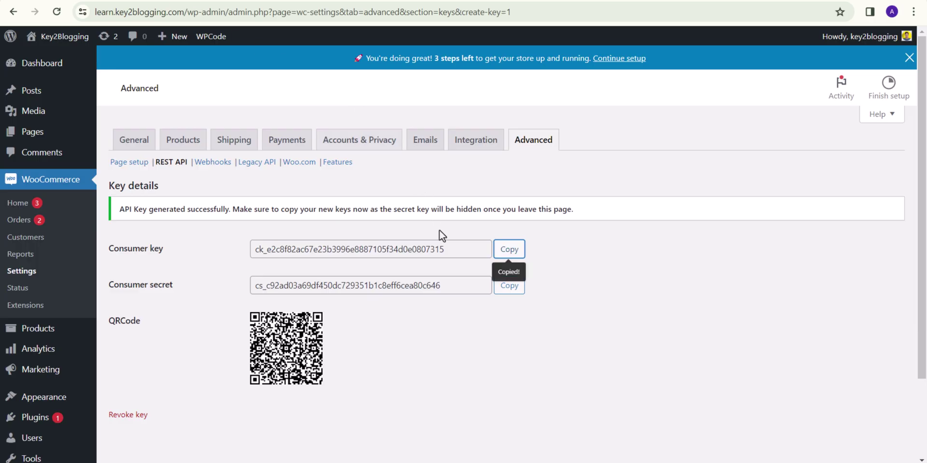
left_click(509, 285)
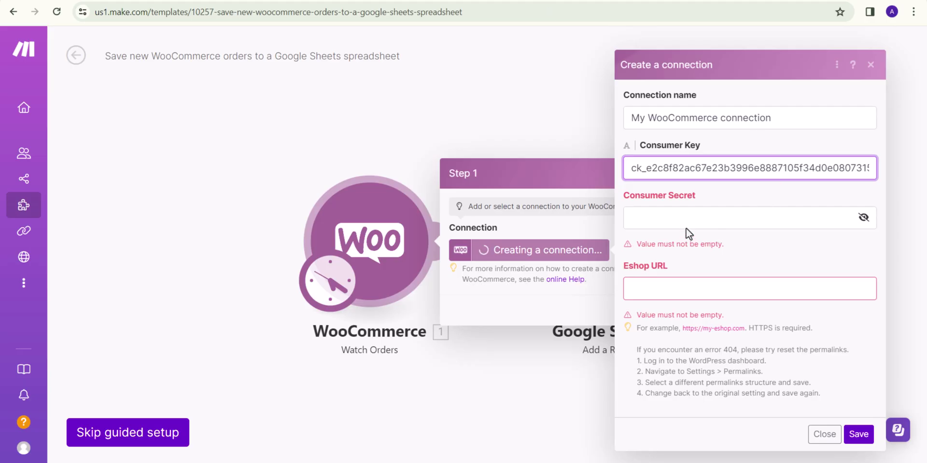
left_click(685, 222)
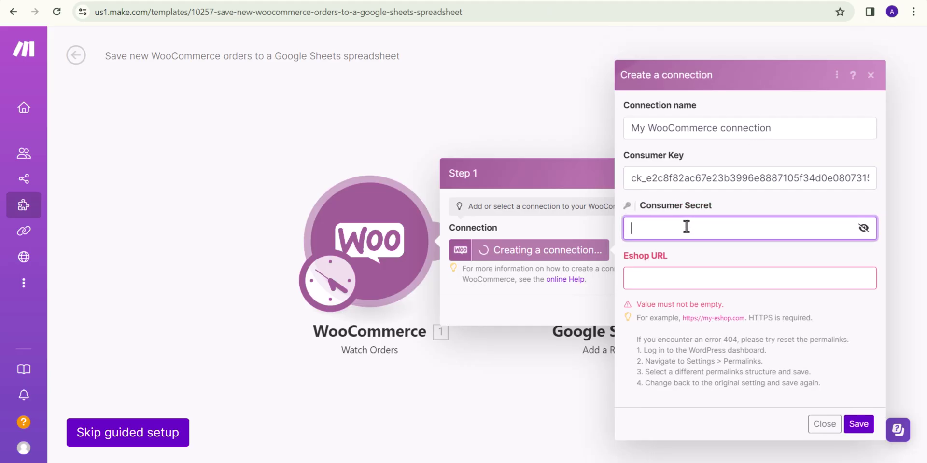
key("ctrl+v")
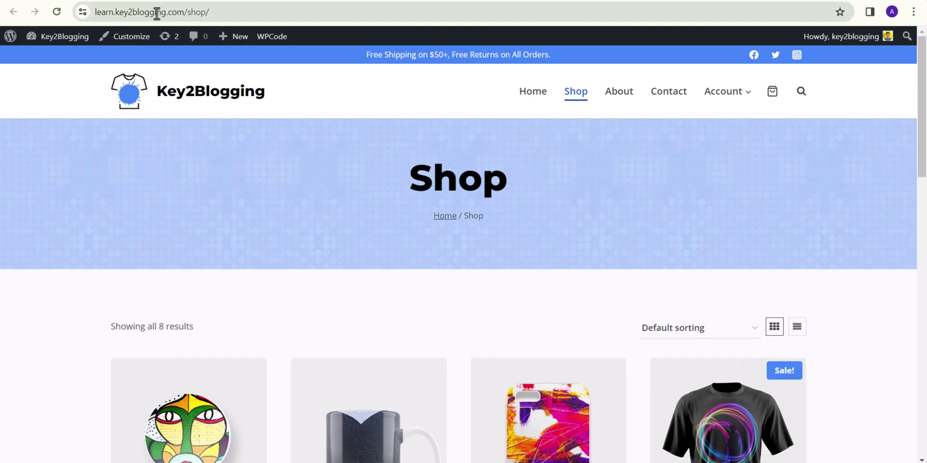
left_click_drag(188, 13, 57, 14)
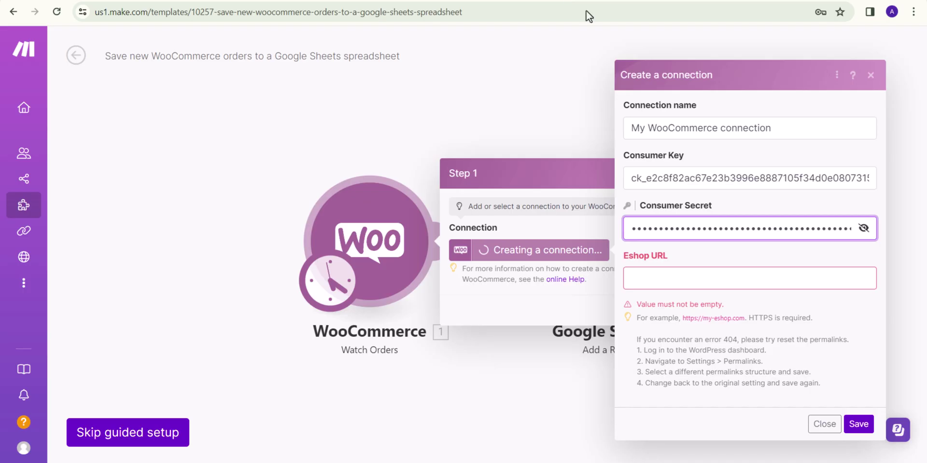
left_click(670, 276)
key("ctrl+v")
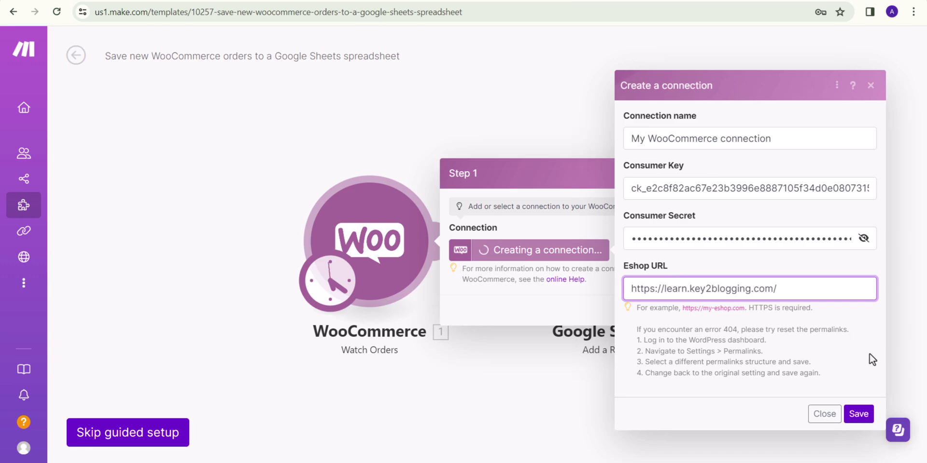
left_click(858, 415)
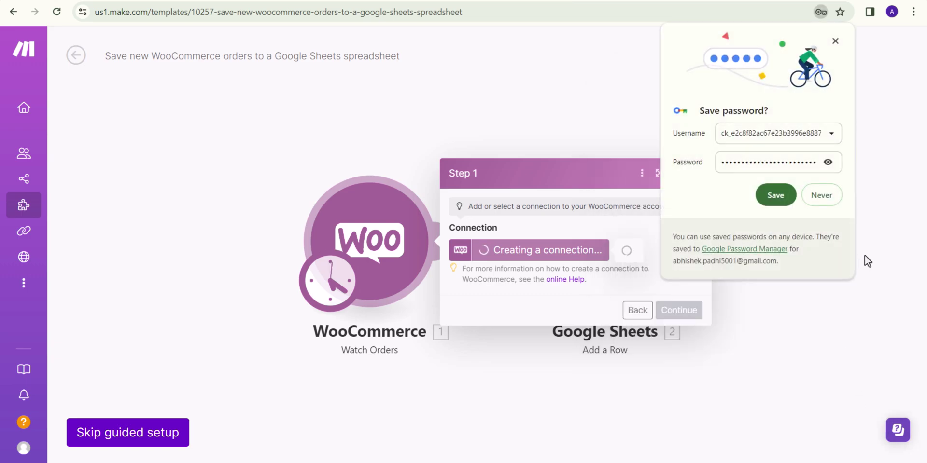
left_click(838, 195)
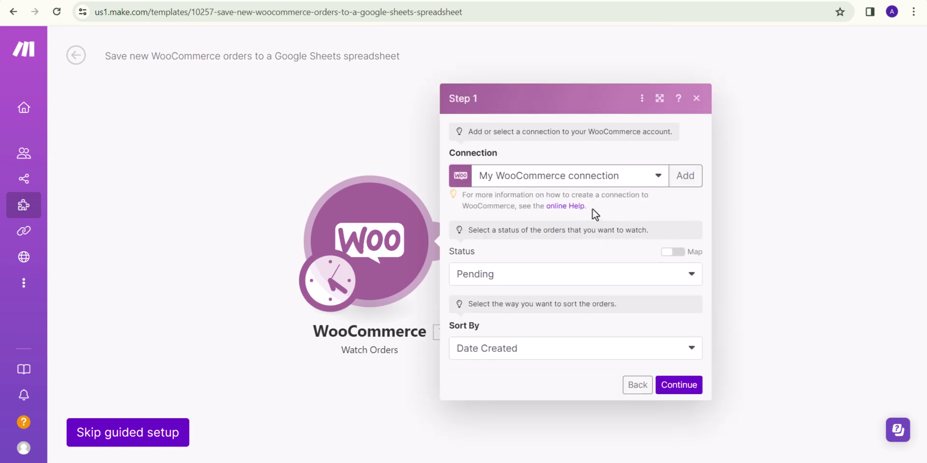
Set the order Status to Completed and start processing from All existing orders.
left_click(529, 283)
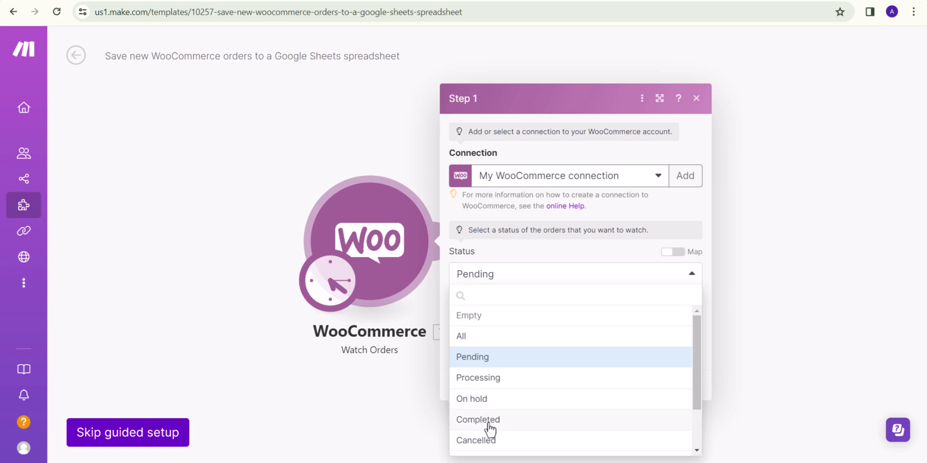
left_click(493, 427)
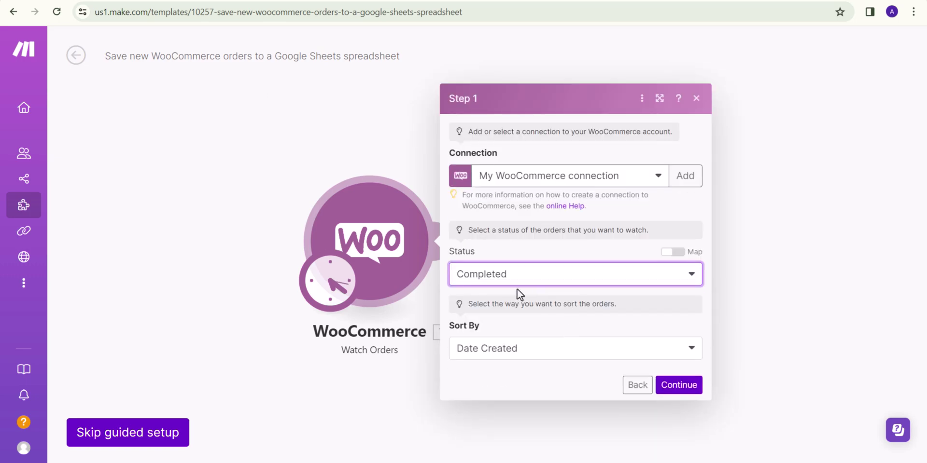
left_click(679, 386)
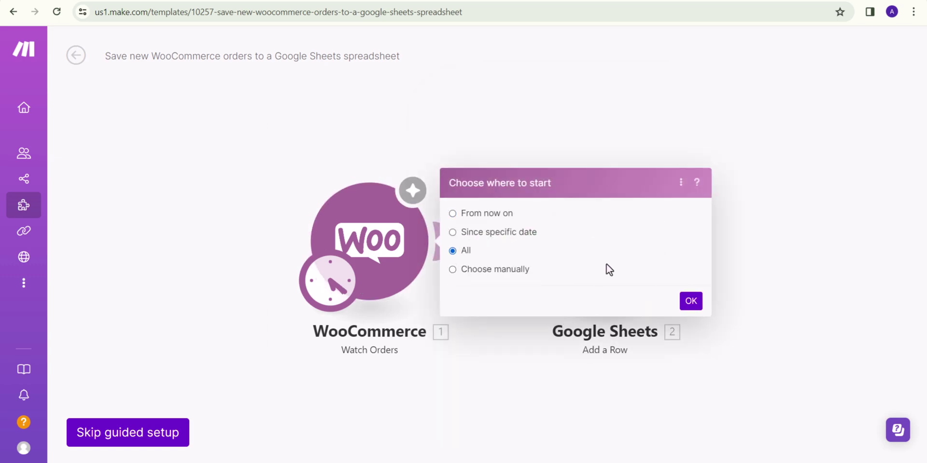
left_click(691, 309)
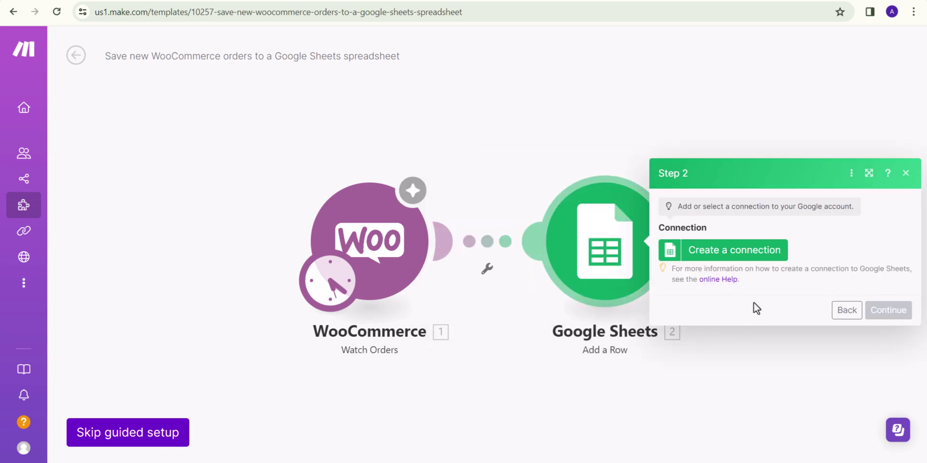
Create a Google connection by signing in and allowing Make access to Drive and Sheets.
left_click(739, 260)
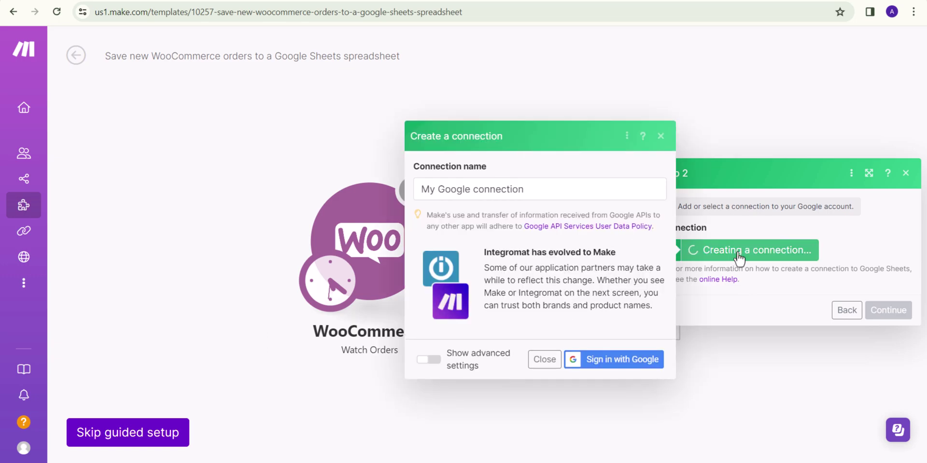
left_click(599, 364)
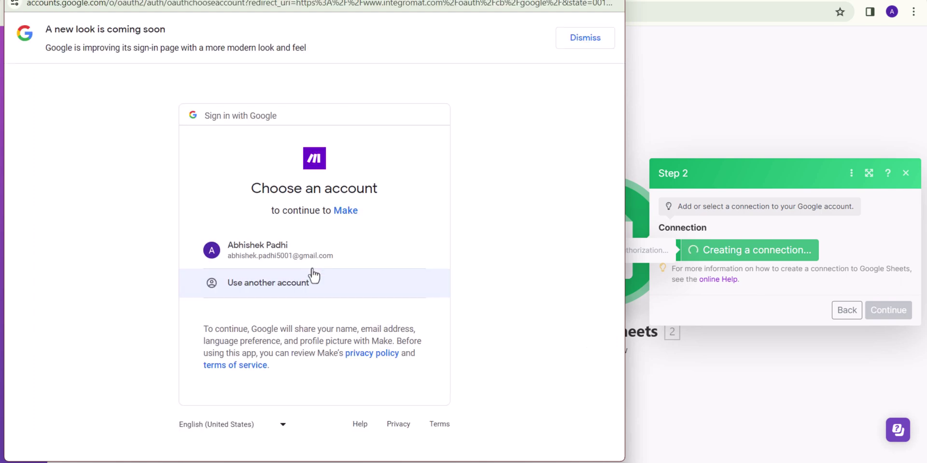
left_click(314, 252)
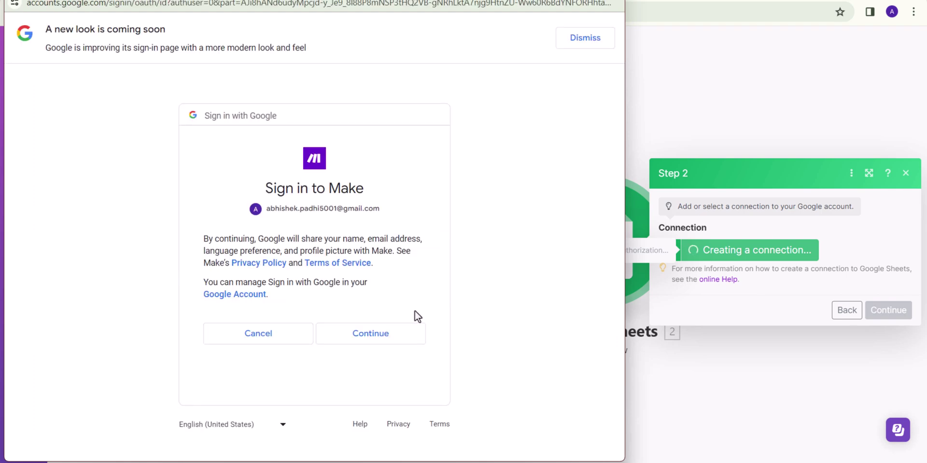
left_click(354, 337)
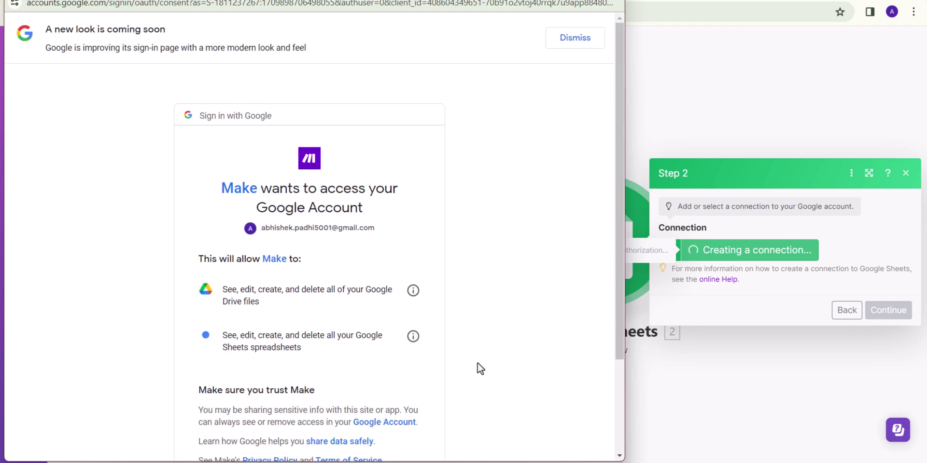
left_click(352, 379)
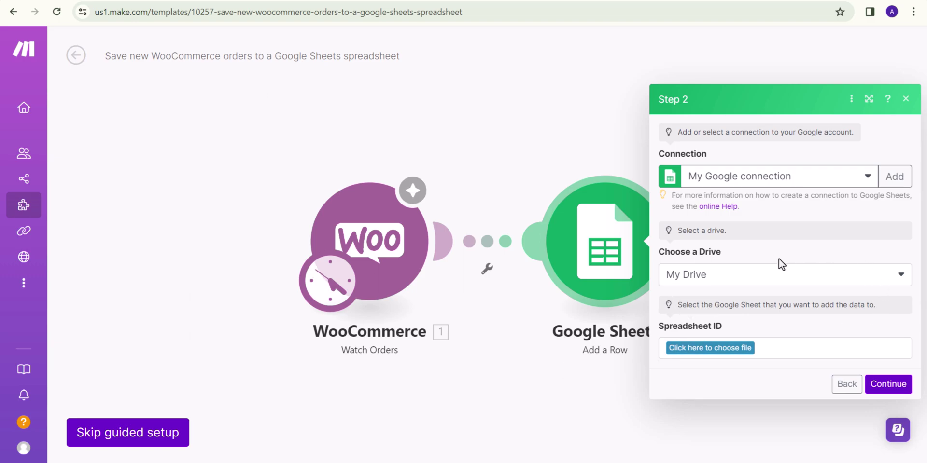
Choose My Drive and the Woocommerce Data spreadsheet, keeping Sheet1, and scroll down to the value fields.
left_click(752, 284)
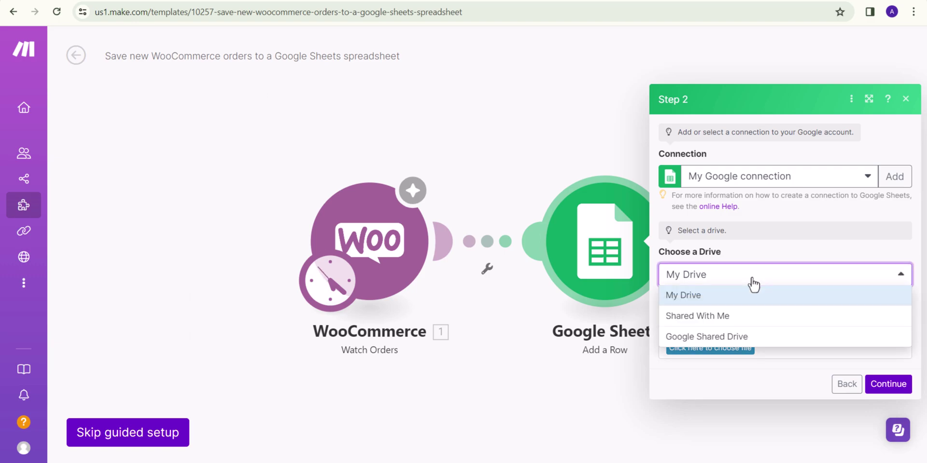
left_click(752, 278)
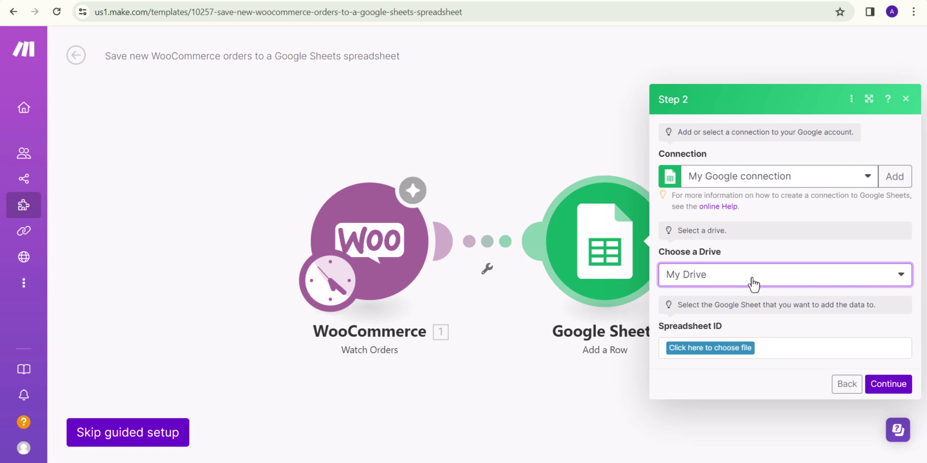
left_click(718, 349)
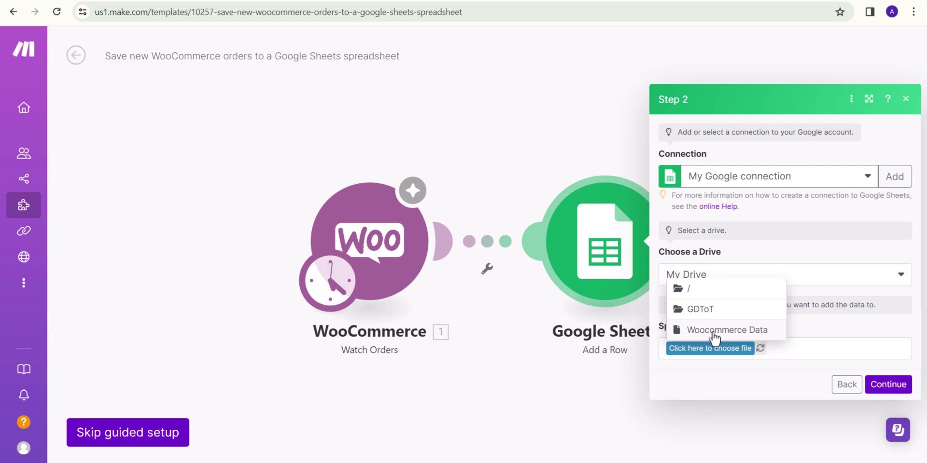
left_click(714, 332)
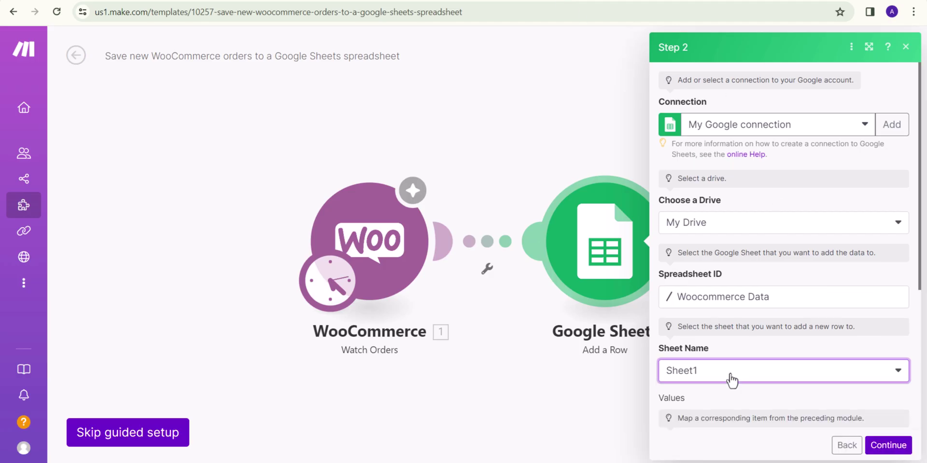
scroll(767, 386, "down", 3)
scroll(841, 368, "down", 3)
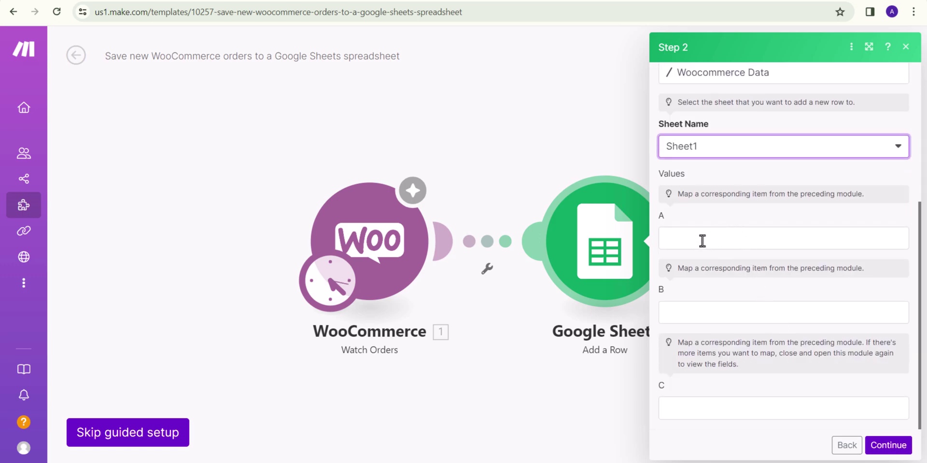
left_click(680, 240)
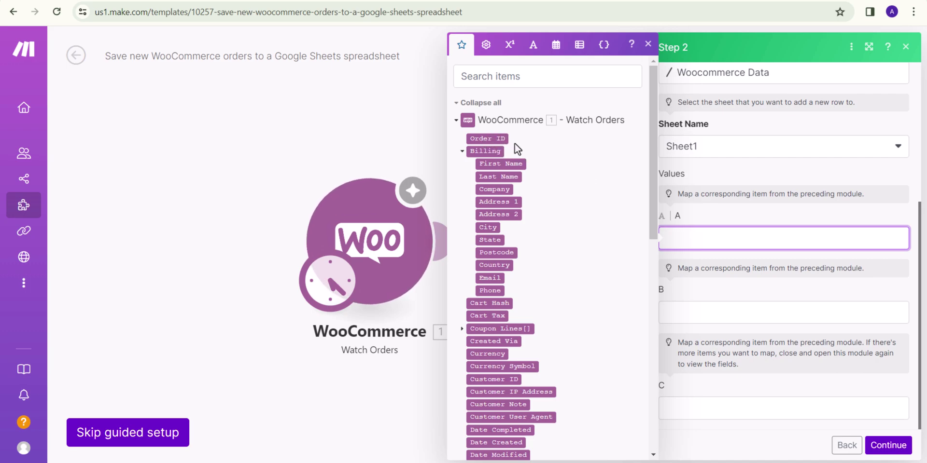
Map Order ID to column A, billing first name to B and billing last name to C.
left_click(486, 139)
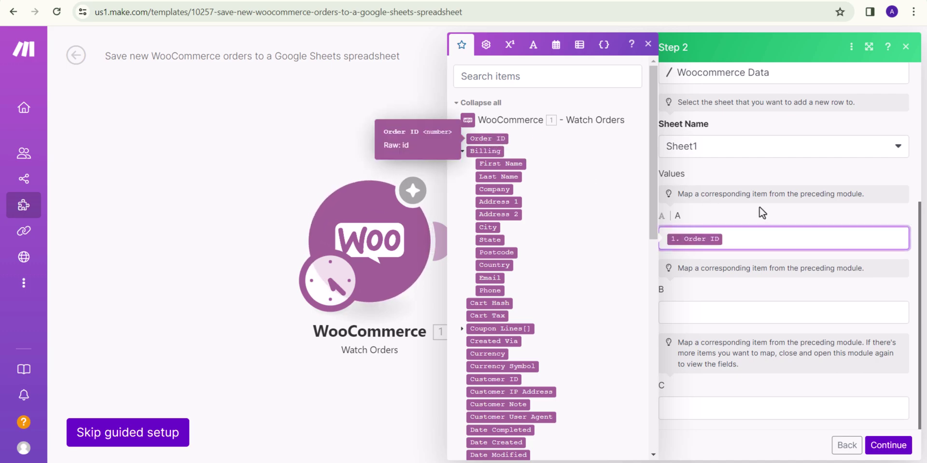
left_click(689, 174)
left_click(688, 312)
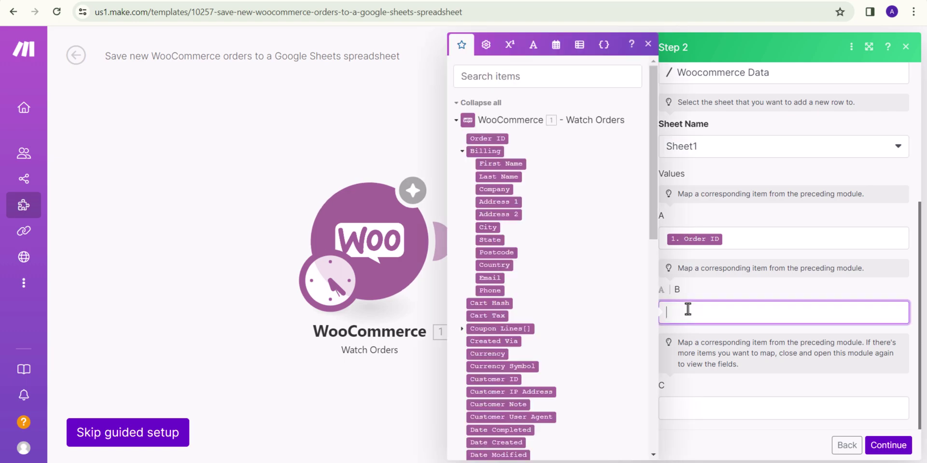
left_click(513, 163)
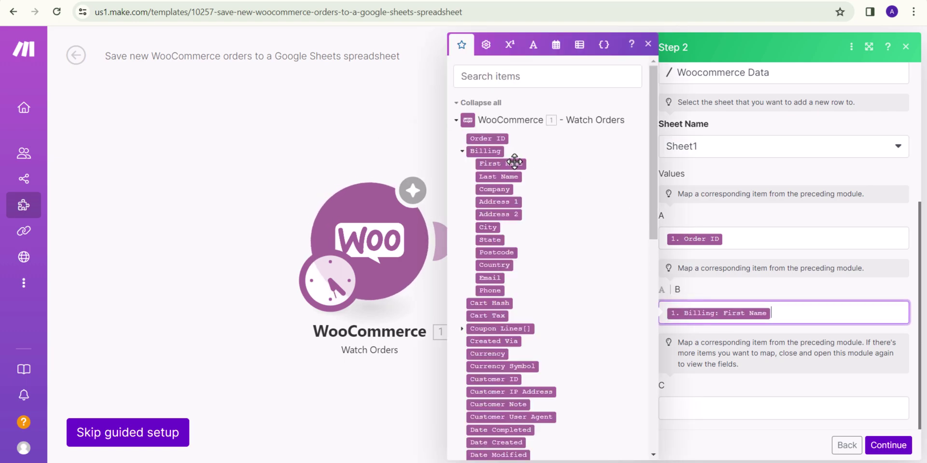
left_click(703, 404)
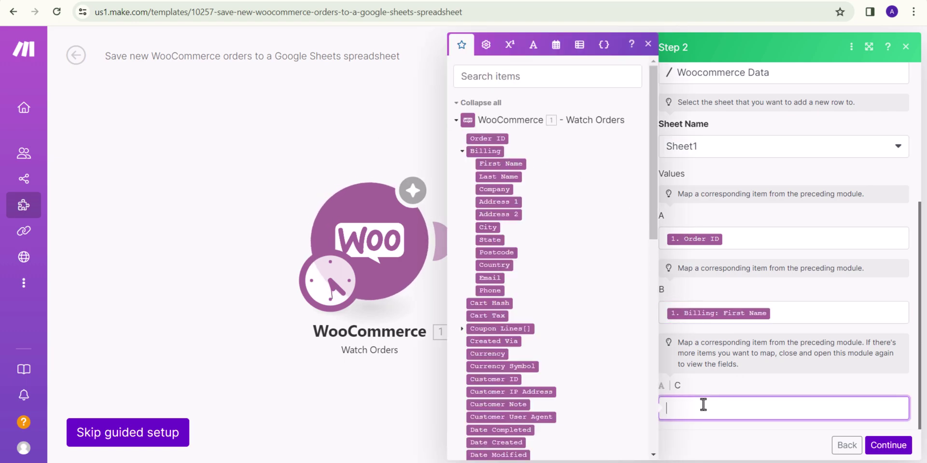
left_click(498, 177)
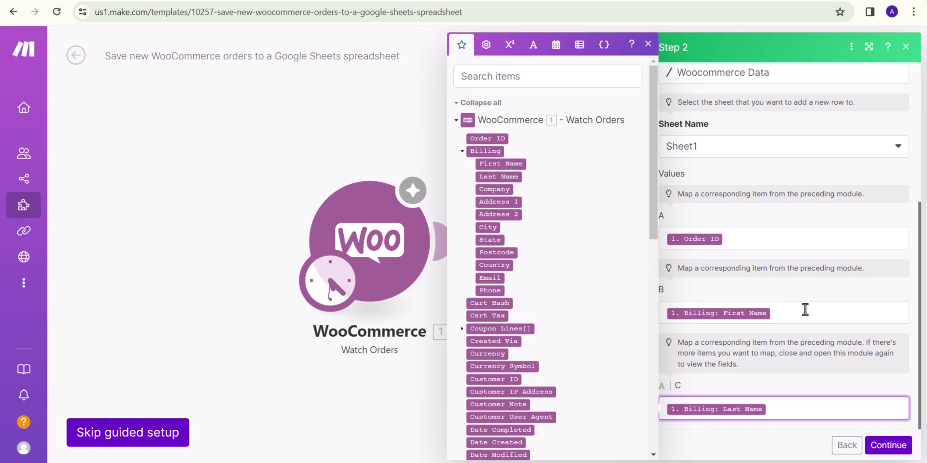
Close the order field list and finish the Google Sheets step to complete setup.
left_click(792, 365)
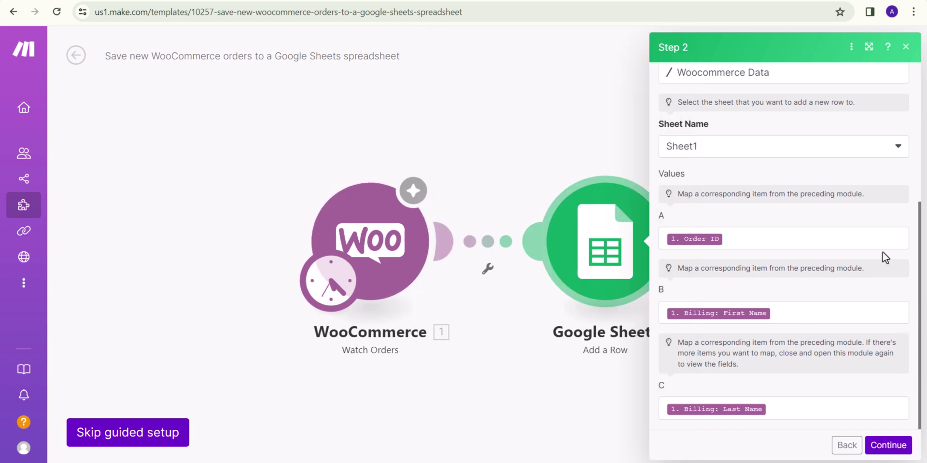
left_click_drag(853, 399, 839, 313)
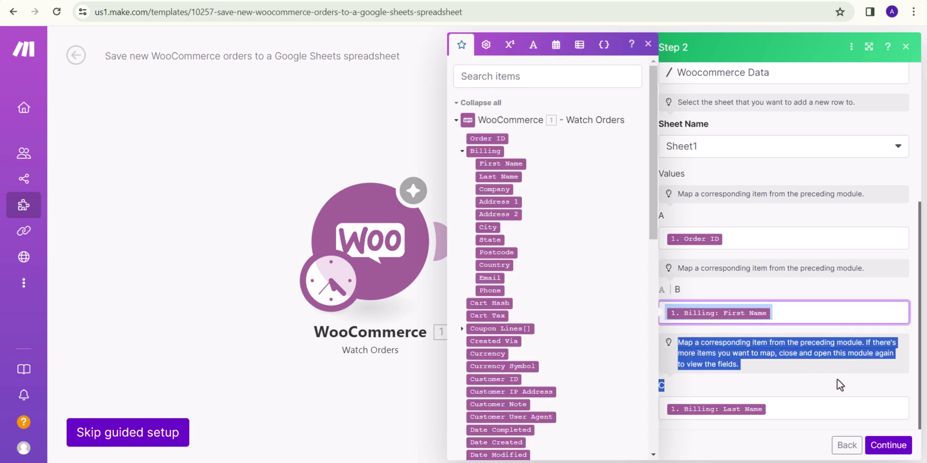
left_click_drag(837, 379, 833, 380)
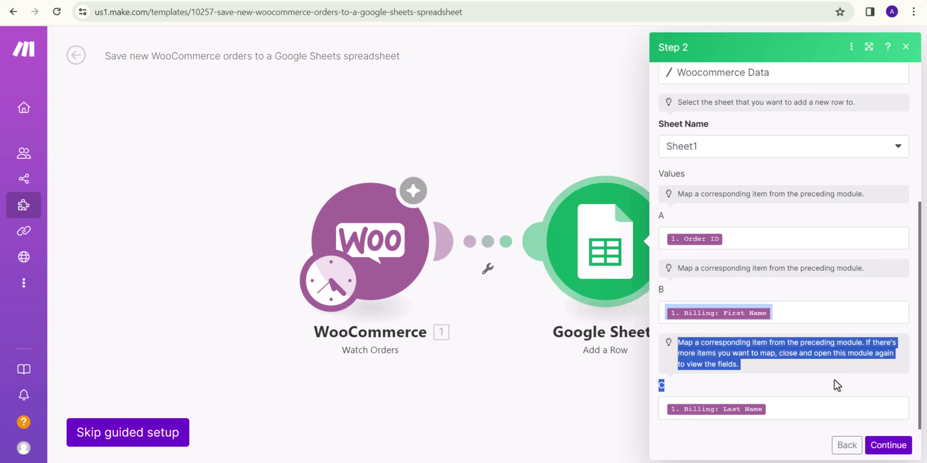
left_click(883, 449)
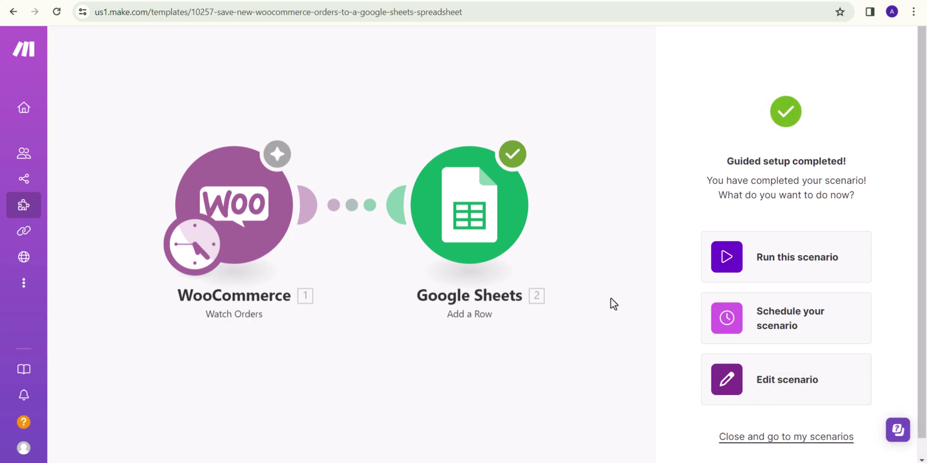
Test-run the scenario once and dismiss the satisfaction survey popup.
left_click(727, 259)
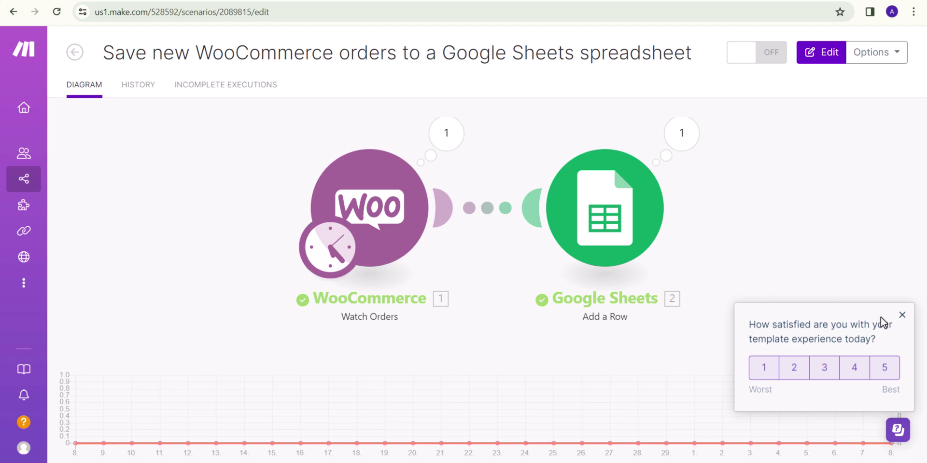
left_click(902, 315)
key("ctrl+Tab")
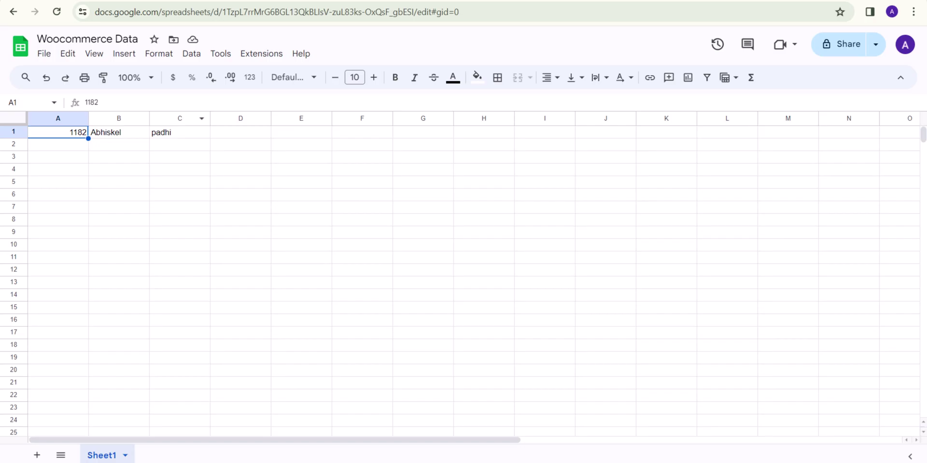
left_click(139, 147)
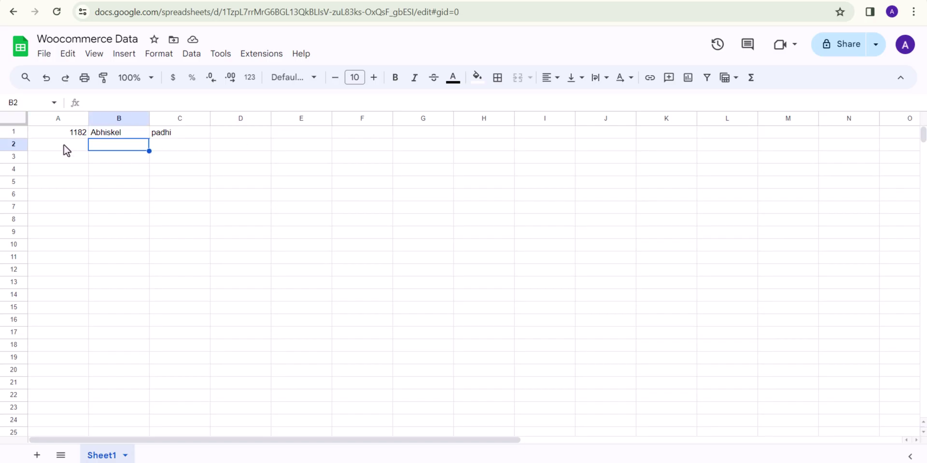
left_click(69, 135)
left_click(137, 133)
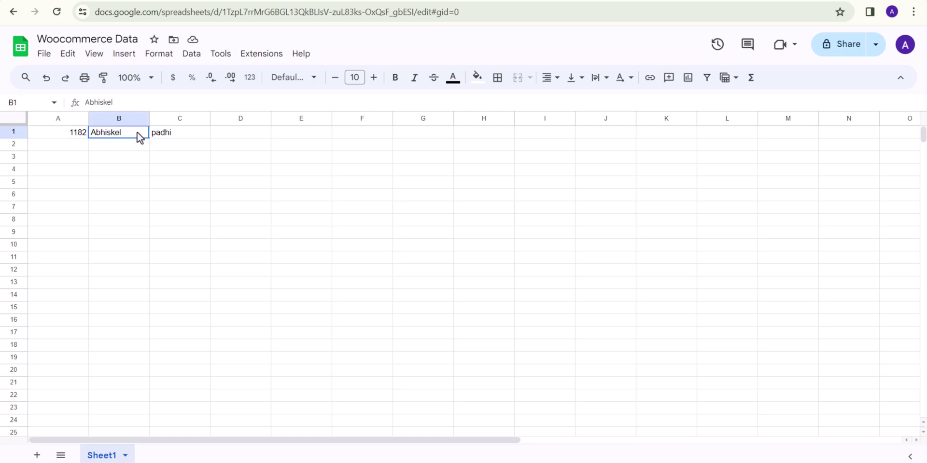
left_click(190, 133)
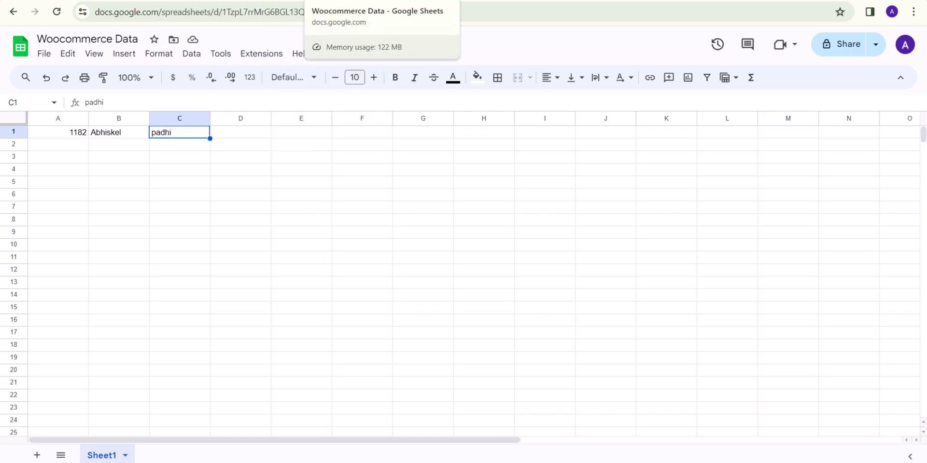
left_click(520, 3)
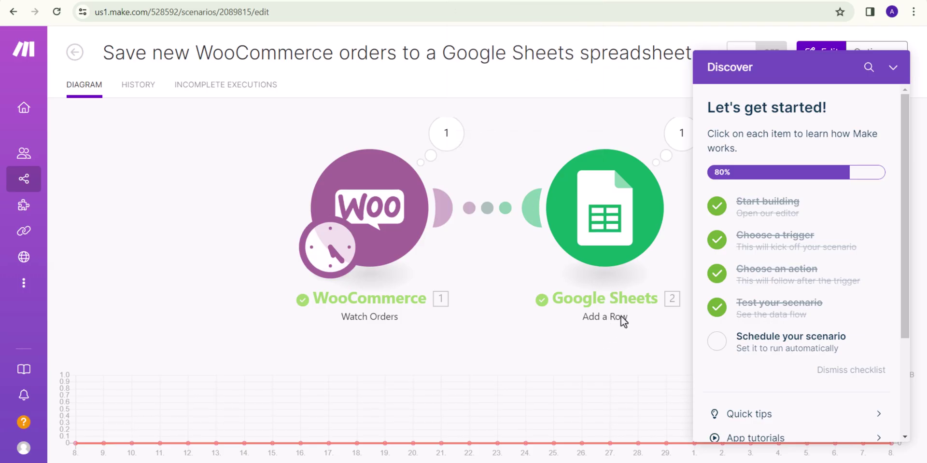
Dismiss the checklist and tour tips, enter edit mode, and bring up the 'Every 15 minutes' schedule.
left_click(793, 347)
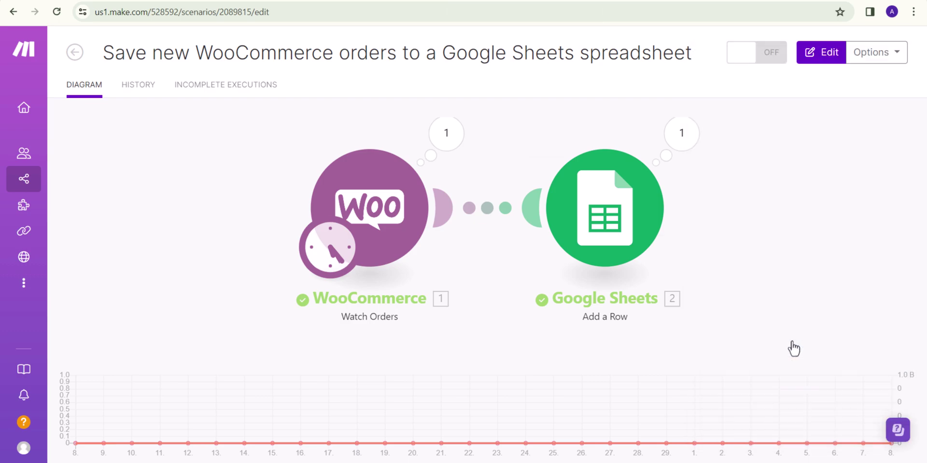
left_click(771, 435)
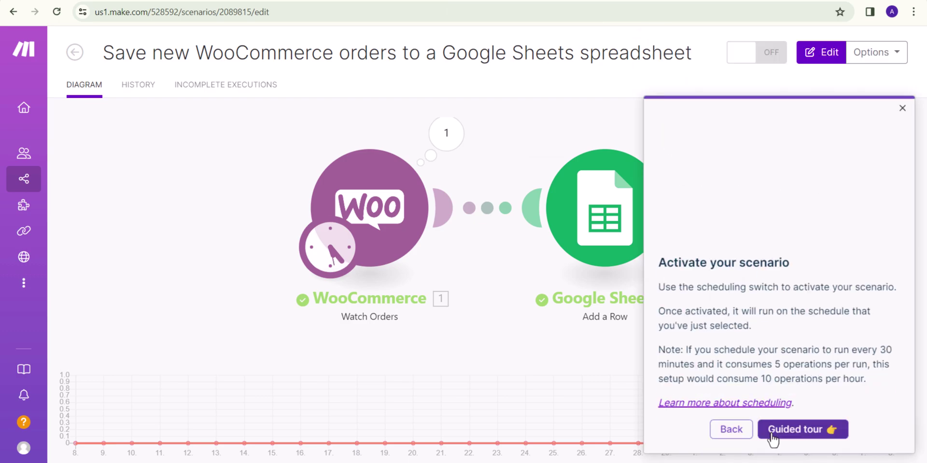
left_click(792, 430)
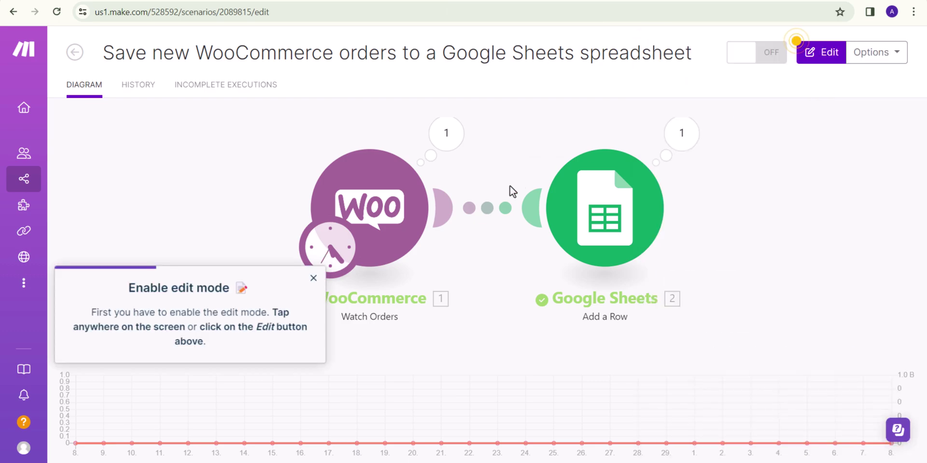
left_click(825, 57)
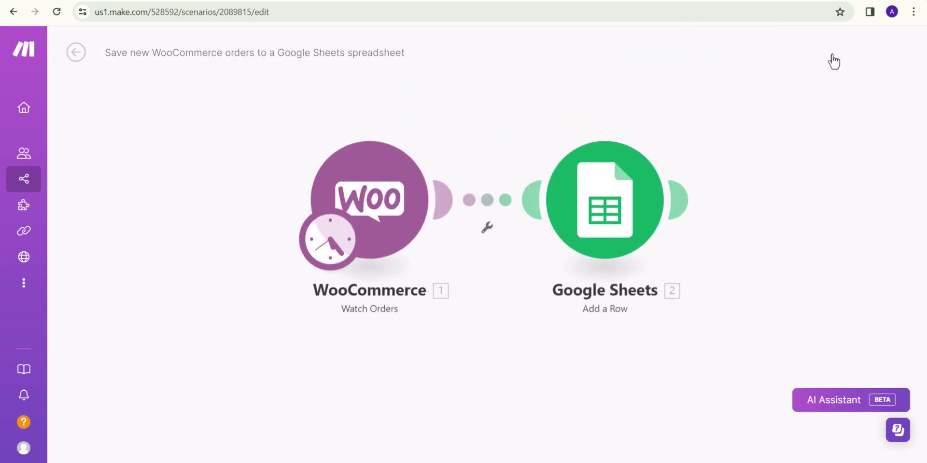
left_click(492, 192)
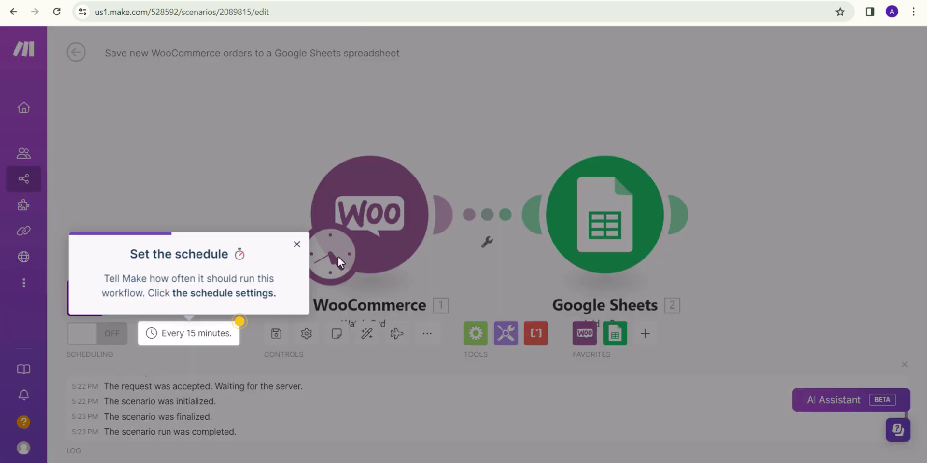
left_click(203, 344)
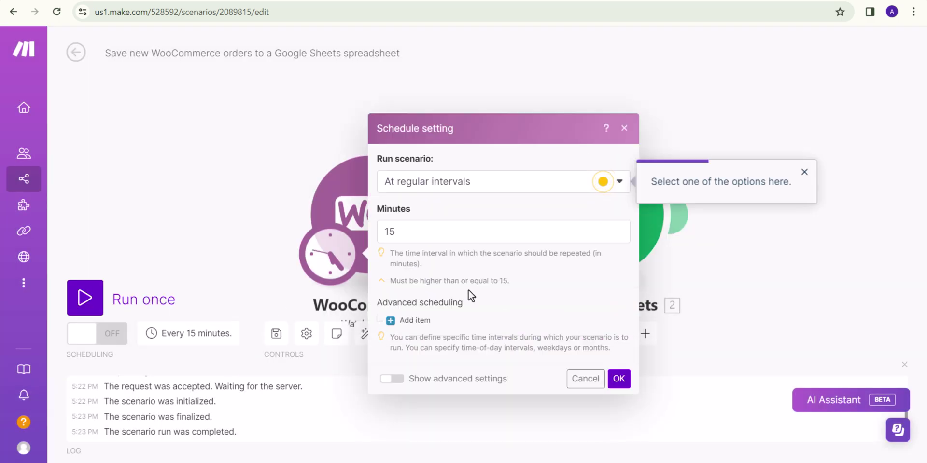
Confirm the 15-minute schedule, turn the scenario ON, and close the congratulations and checklist panels.
left_click(617, 381)
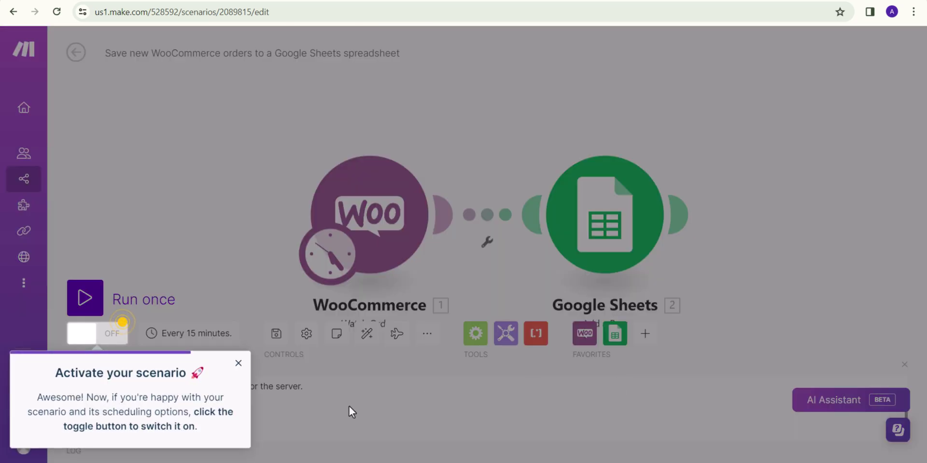
left_click(93, 343)
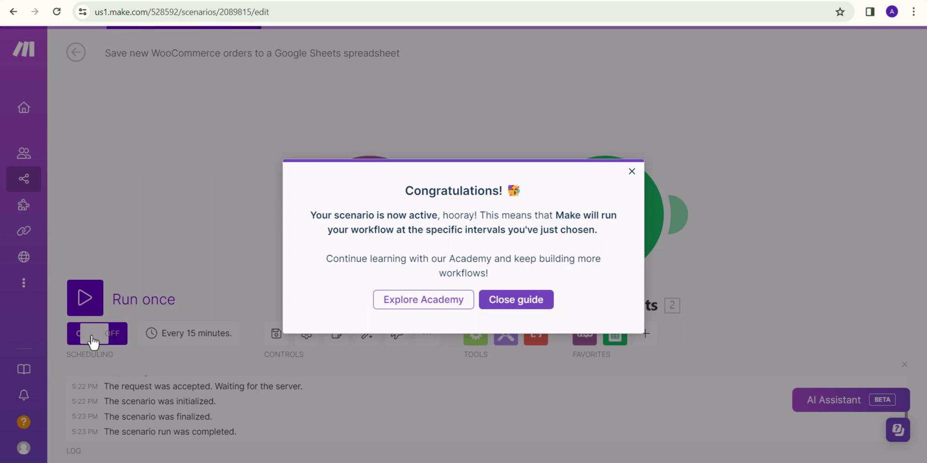
left_click(632, 171)
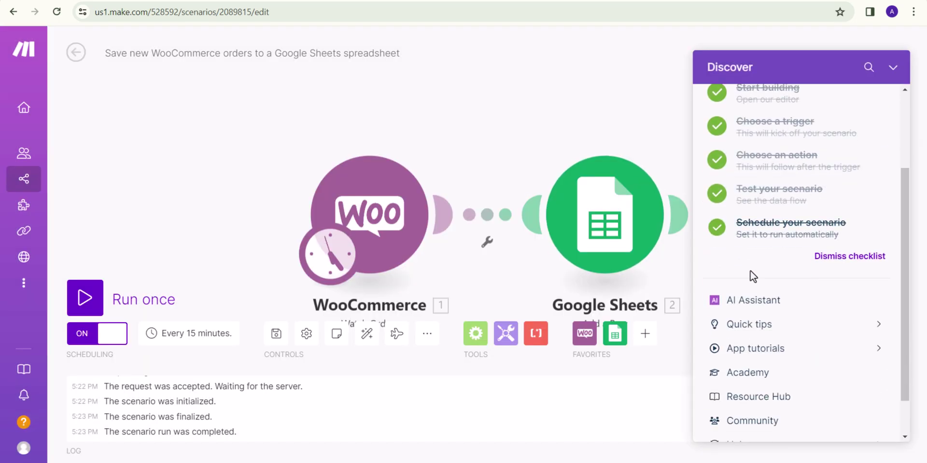
left_click(886, 78)
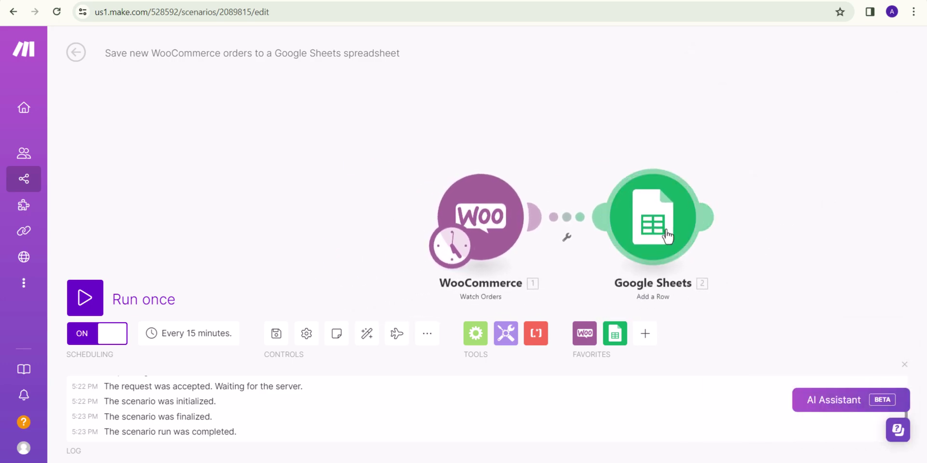
In the Google Sheets module, map Billing Email to D, Phone to E and State to F.
left_click(666, 229)
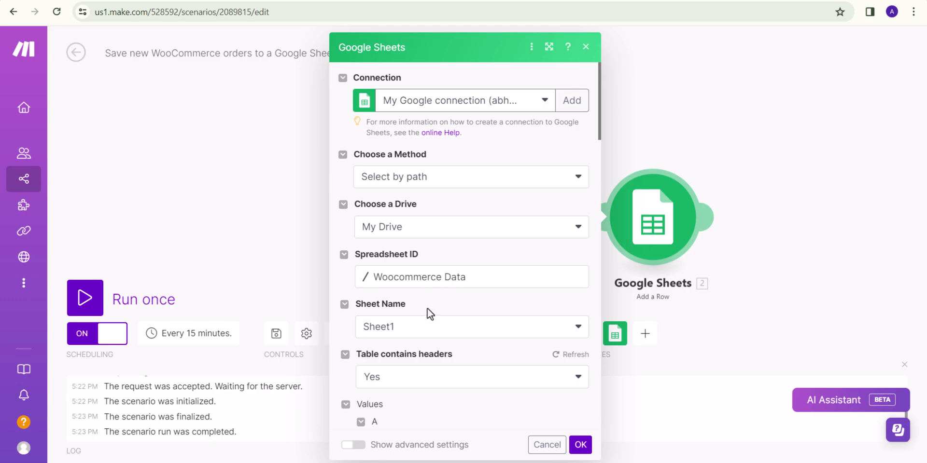
scroll(434, 319, "down", 6)
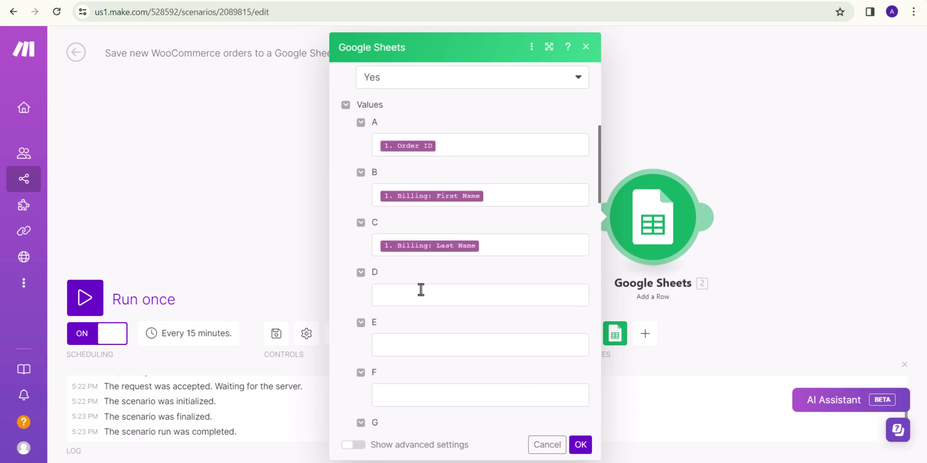
left_click(415, 297)
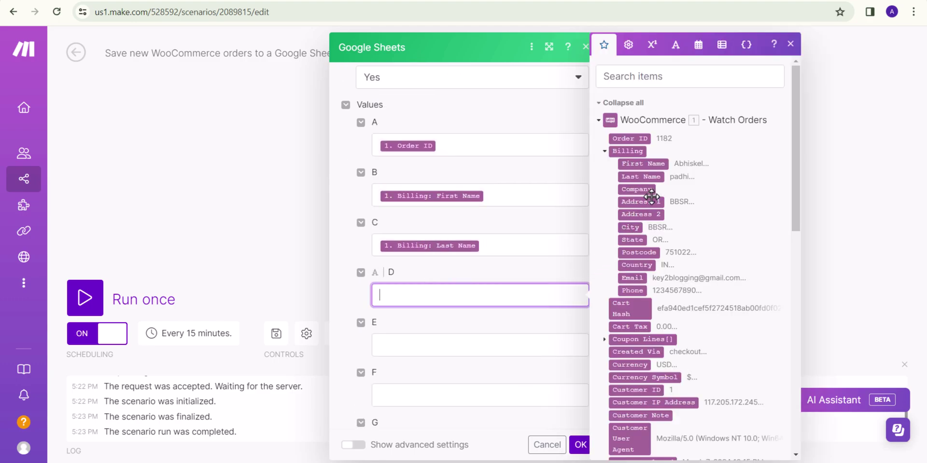
left_click(636, 278)
left_click(421, 351)
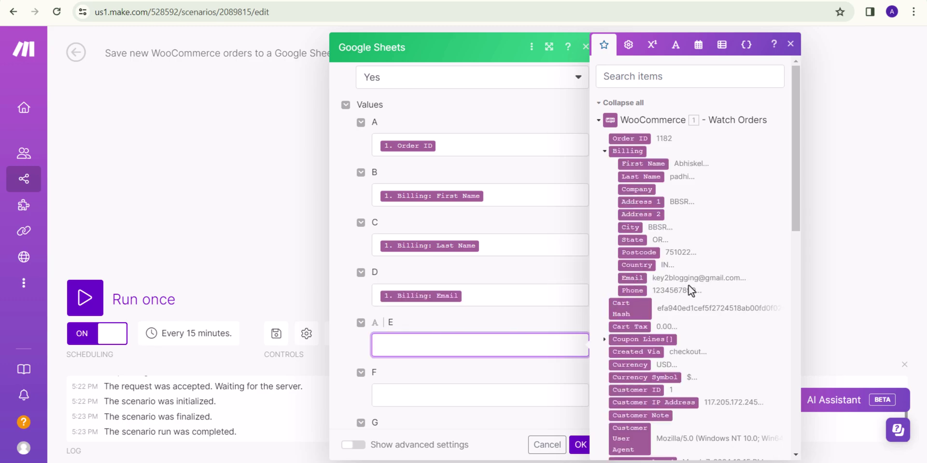
left_click(632, 291)
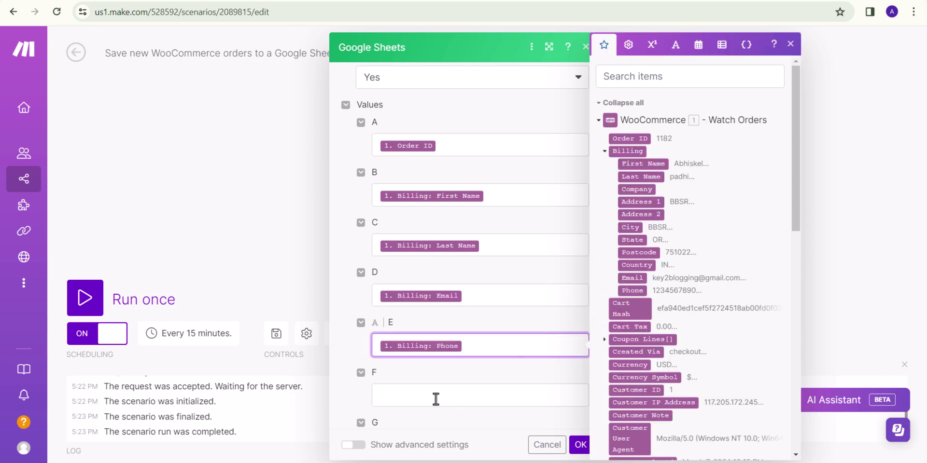
left_click(436, 399)
scroll(688, 331, "down", 1)
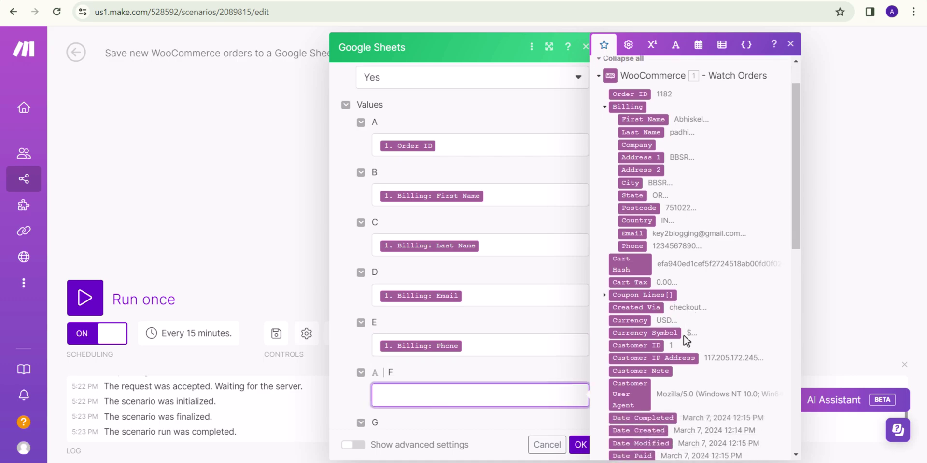
scroll(684, 334, "down", 3)
scroll(686, 361, "up", 4)
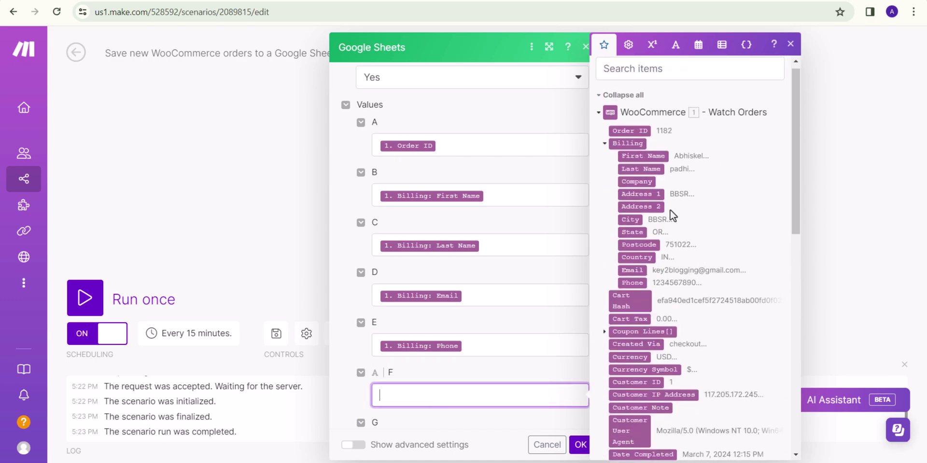
left_click(632, 232)
left_click(511, 370)
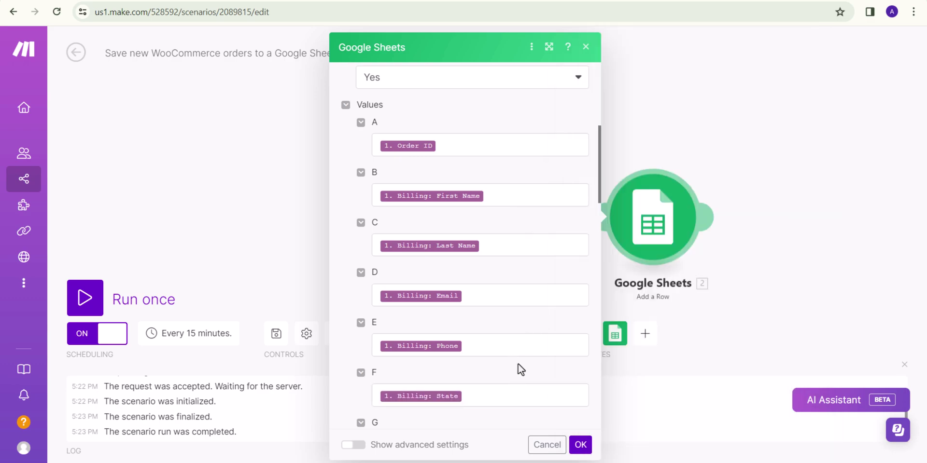
Save the mapping, then bulk-change both processing WooCommerce orders to Completed.
left_click(580, 445)
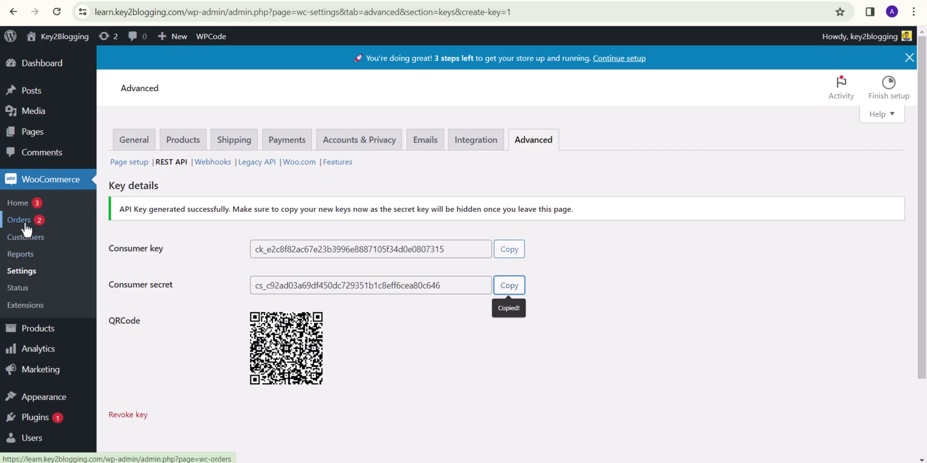
left_click(26, 223)
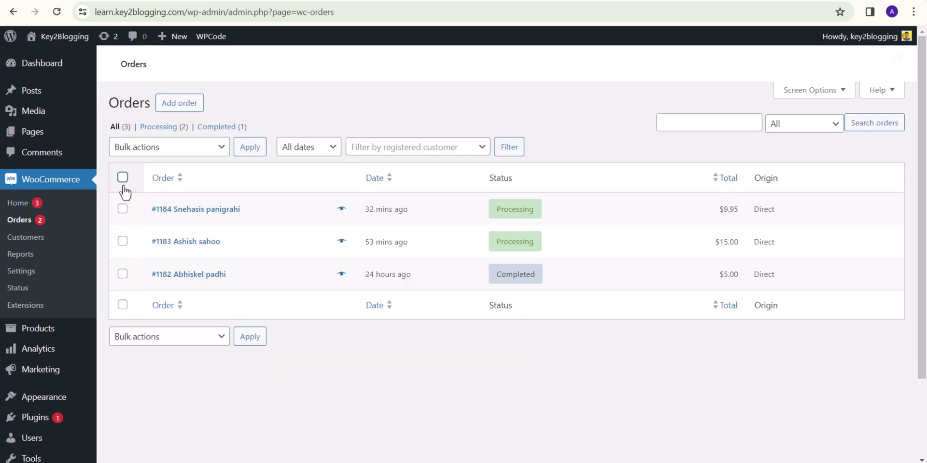
left_click(123, 208)
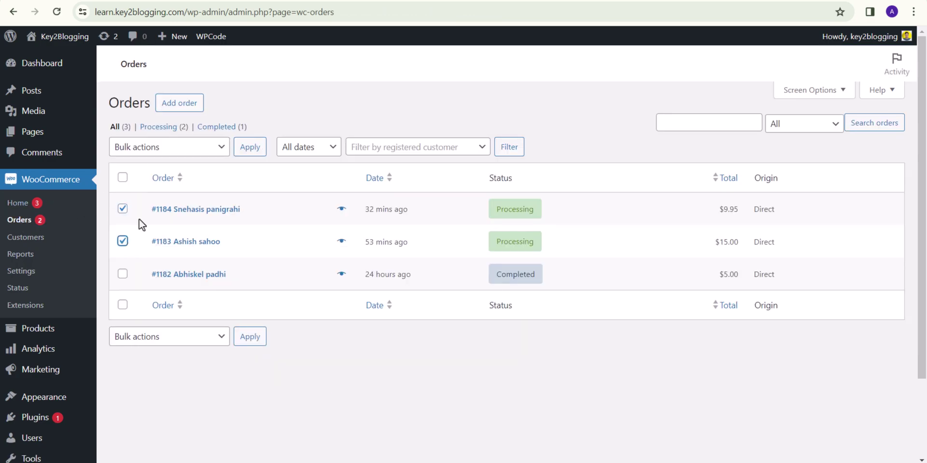
left_click(167, 147)
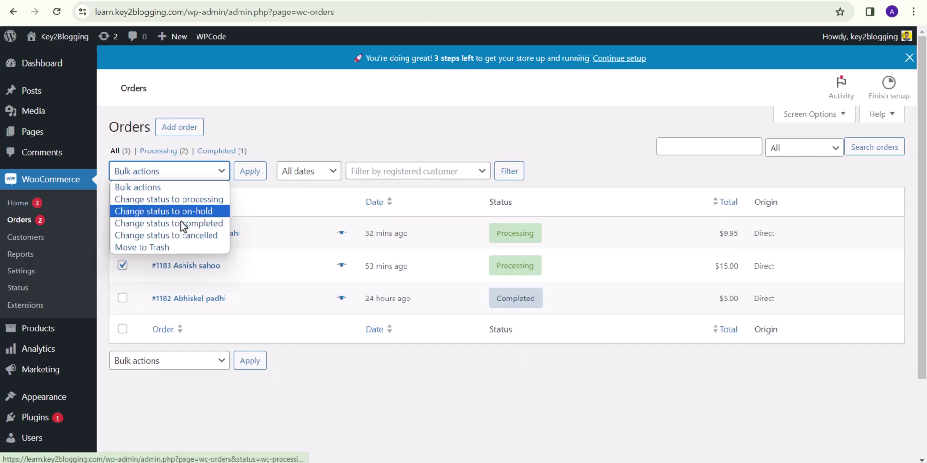
left_click(177, 223)
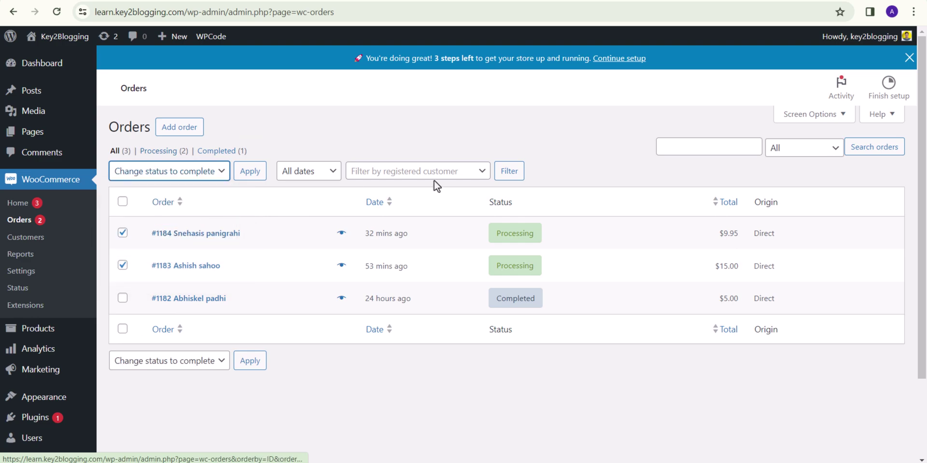
left_click(252, 176)
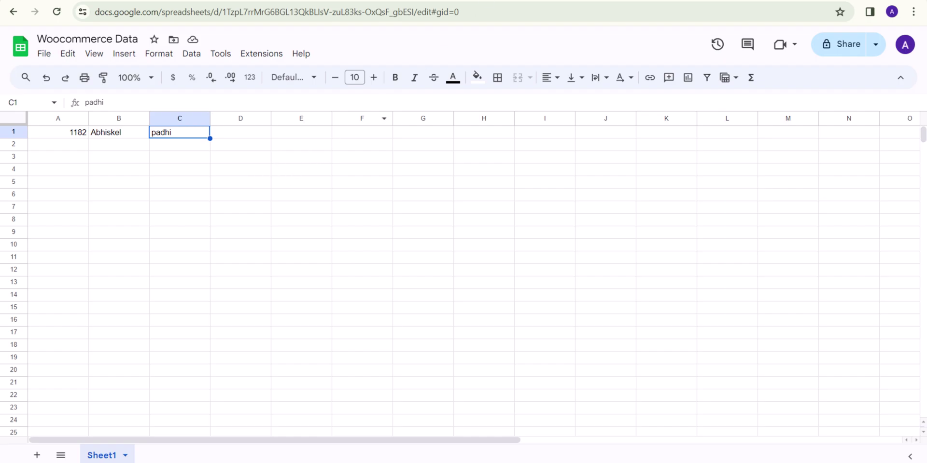
Run the Make scenario once to write orders 1183 and 1184 into Woocommerce Data.
left_click(488, 1)
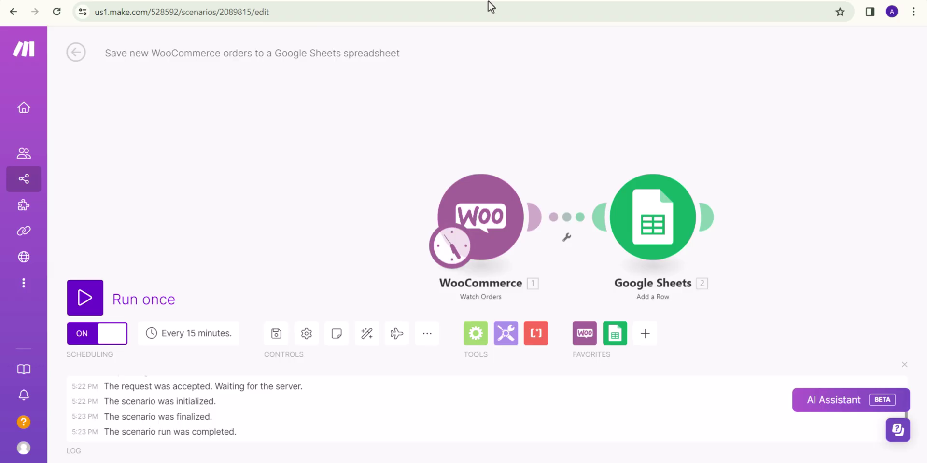
left_click(86, 301)
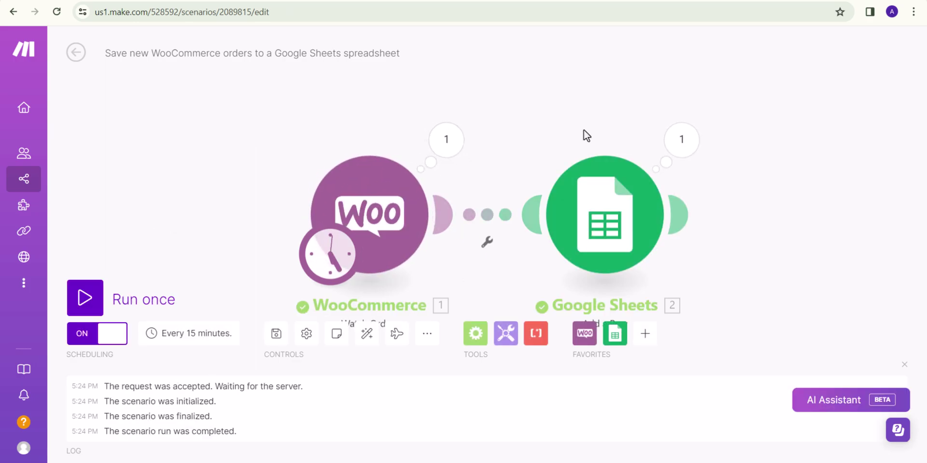
left_click(399, 7)
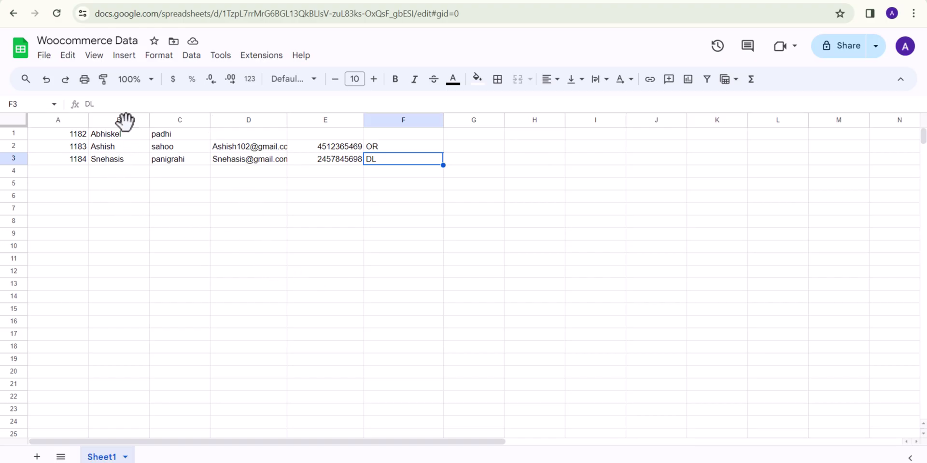
Check the new row's first name, last name, email, phone and state values.
left_click(120, 159)
left_click(177, 158)
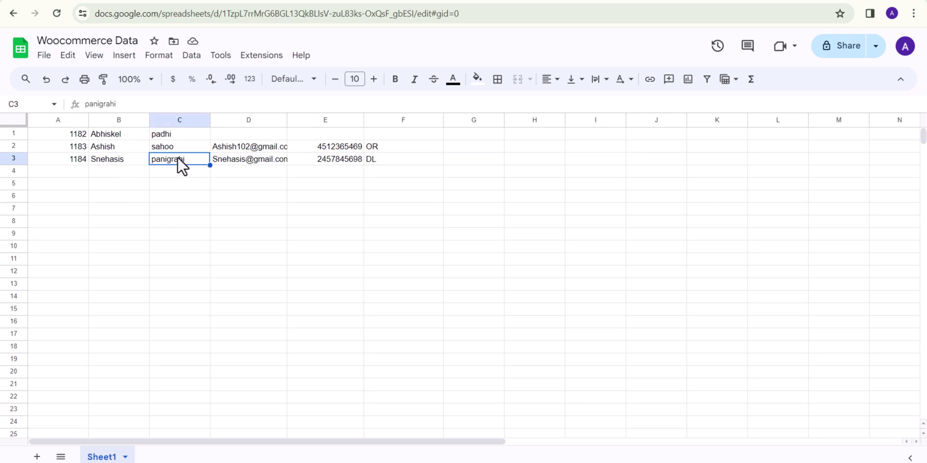
left_click(253, 158)
left_click(311, 158)
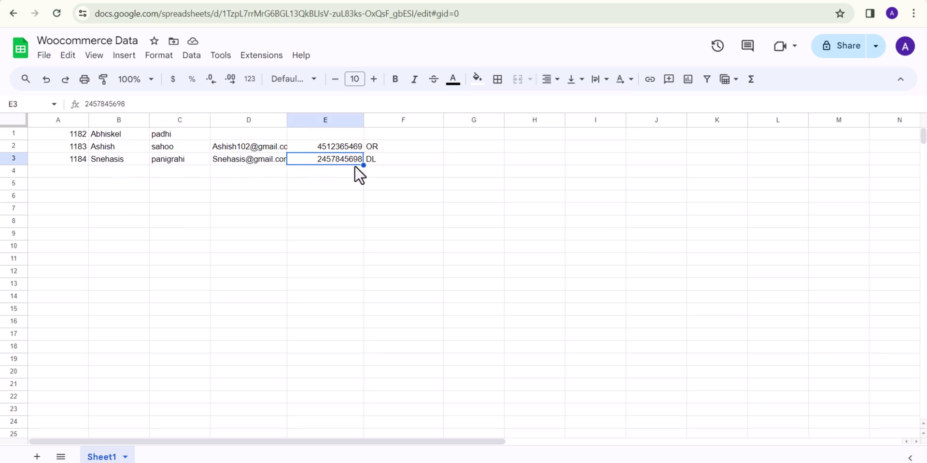
left_click(370, 159)
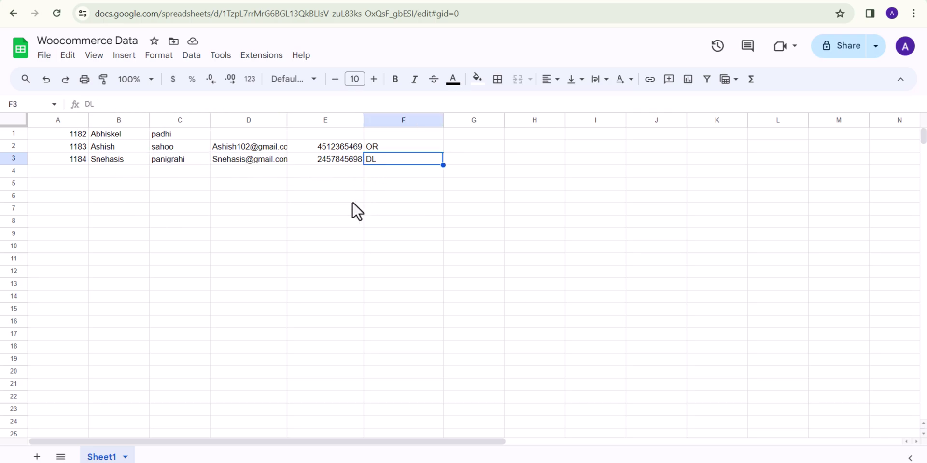
left_click(117, 198)
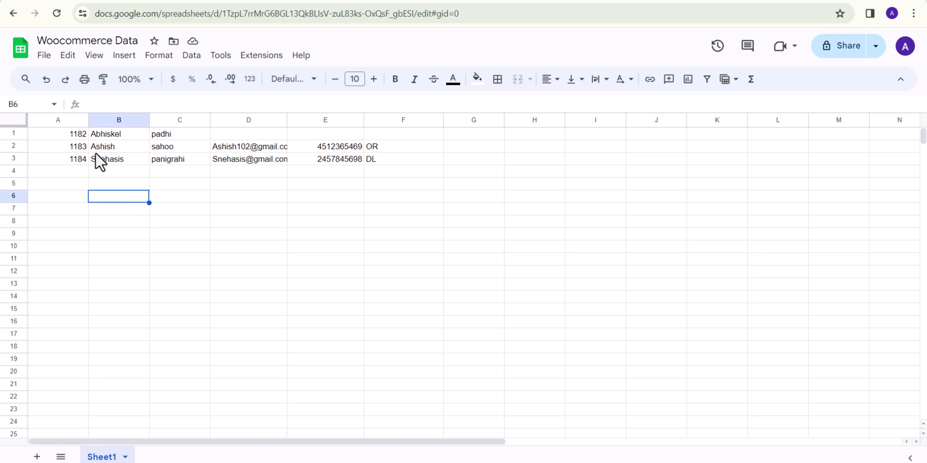
Insert one empty row above row 1 and select cell B1.
left_click(10, 133)
right_click(10, 133)
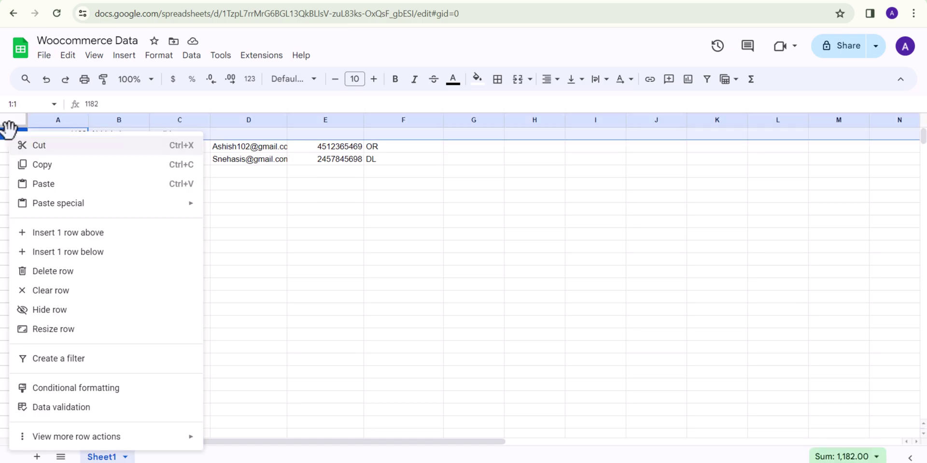
left_click(58, 234)
left_click(114, 126)
left_click(110, 134)
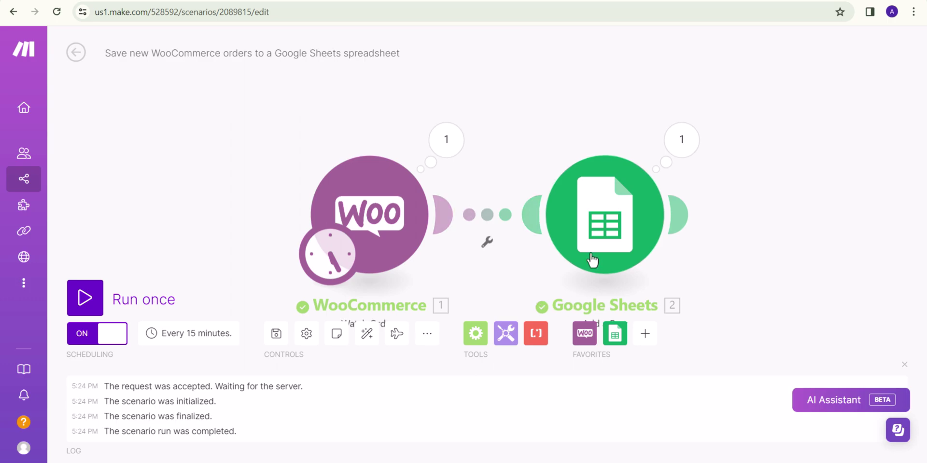
Review the Google Sheets module's Values A–F and the mapping choices for column G.
left_click(598, 252)
scroll(757, 314, "down", 5)
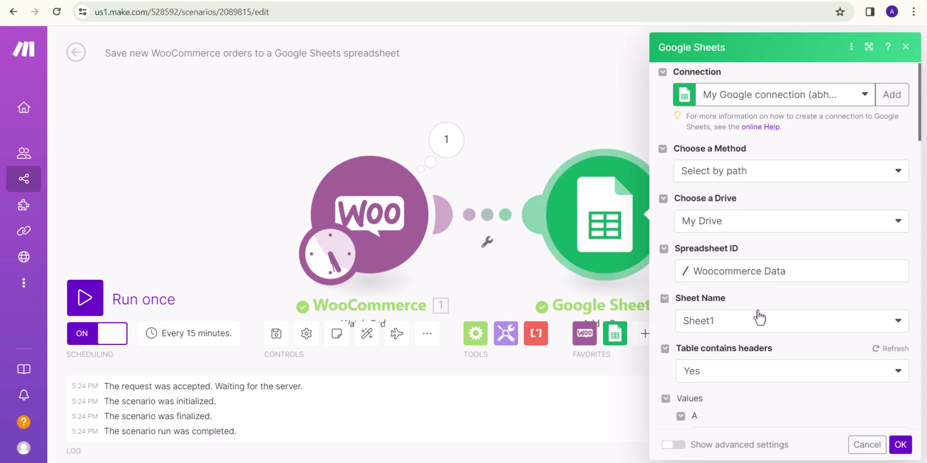
scroll(753, 261, "down", 1)
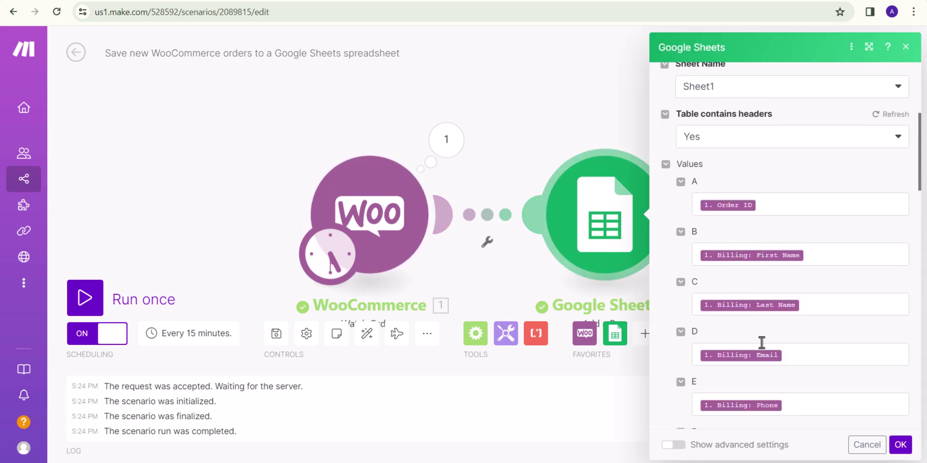
scroll(761, 343, "down", 5)
left_click(730, 263)
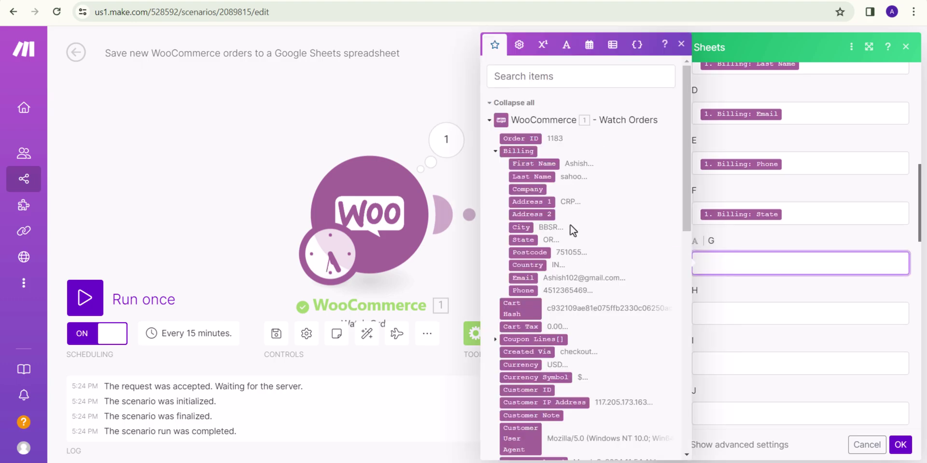
scroll(569, 227, "down", 6)
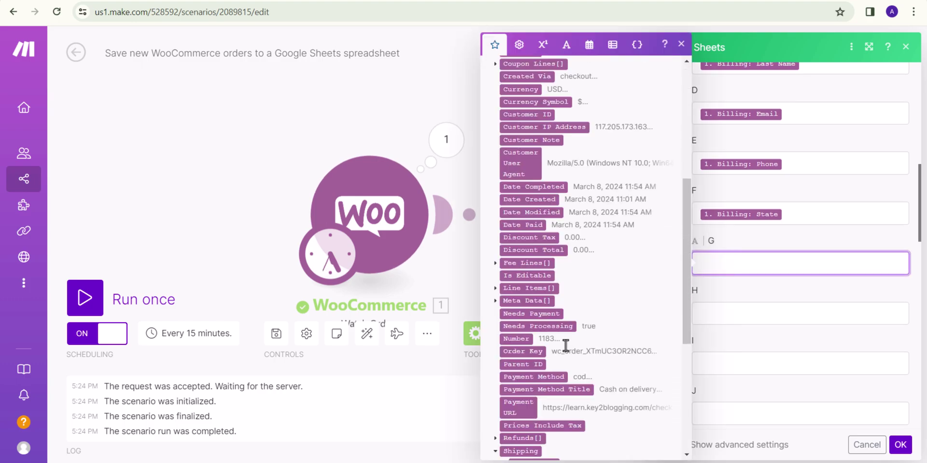
scroll(566, 345, "down", 3)
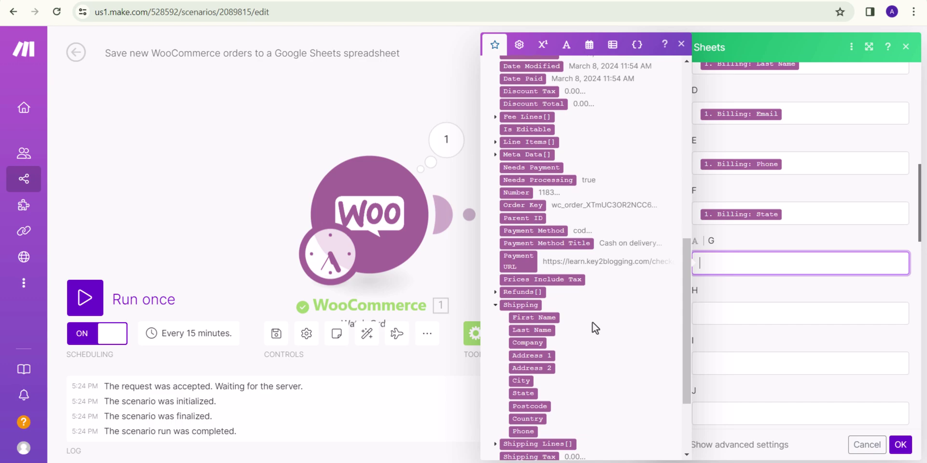
scroll(592, 328, "down", 3)
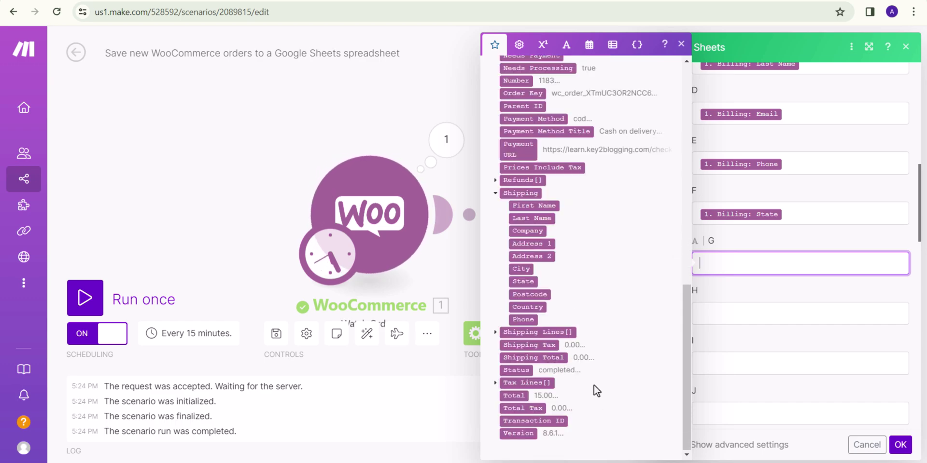
scroll(593, 386, "up", 5)
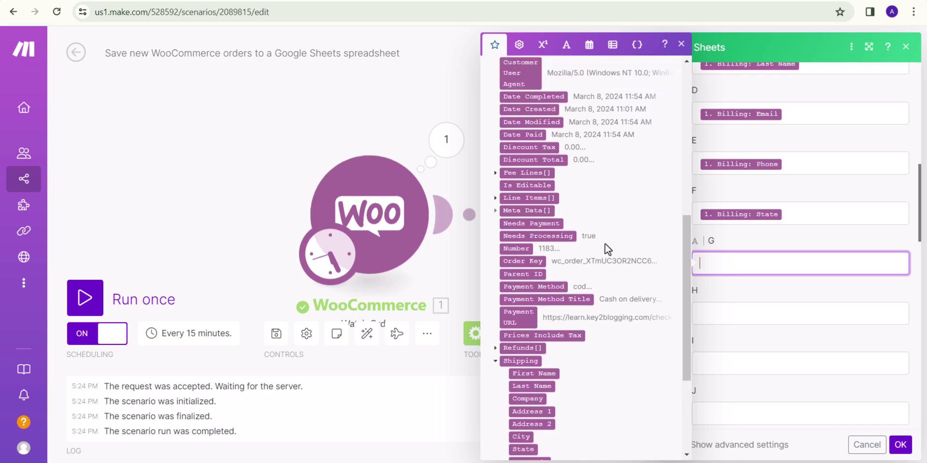
scroll(568, 214, "up", 1)
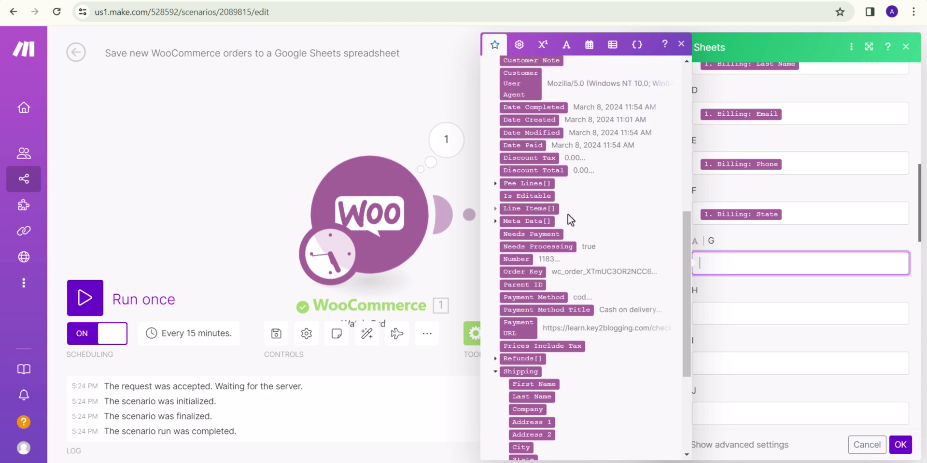
scroll(567, 215, "up", 3)
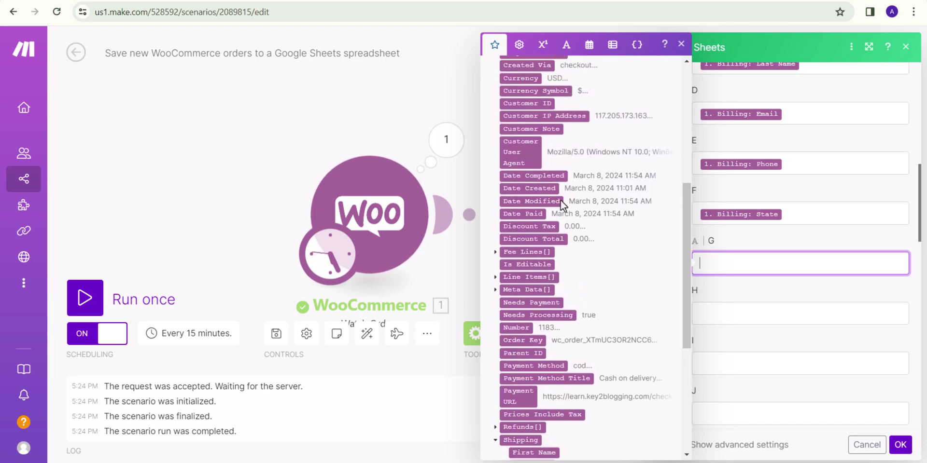
scroll(561, 204, "up", 6)
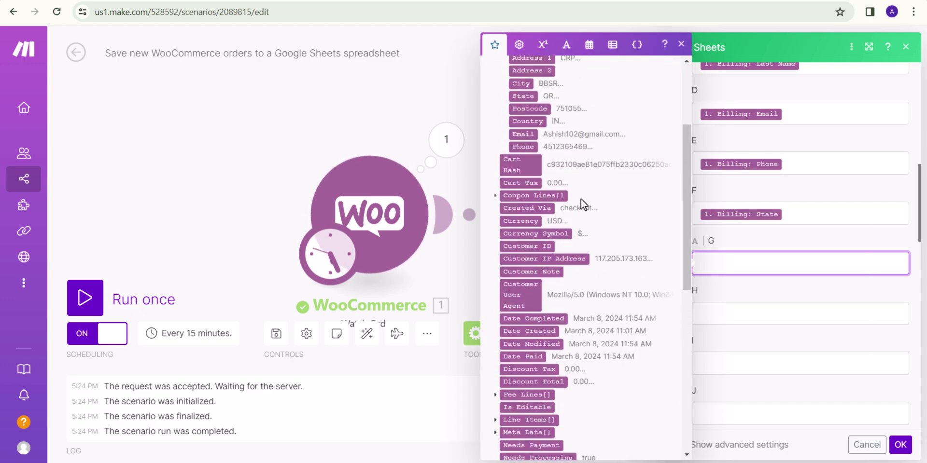
scroll(583, 205, "up", 5)
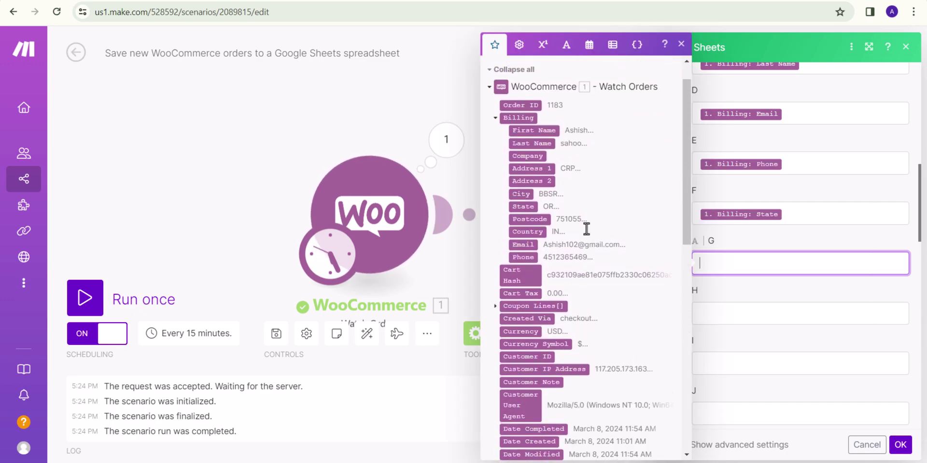
scroll(586, 229, "up", 2)
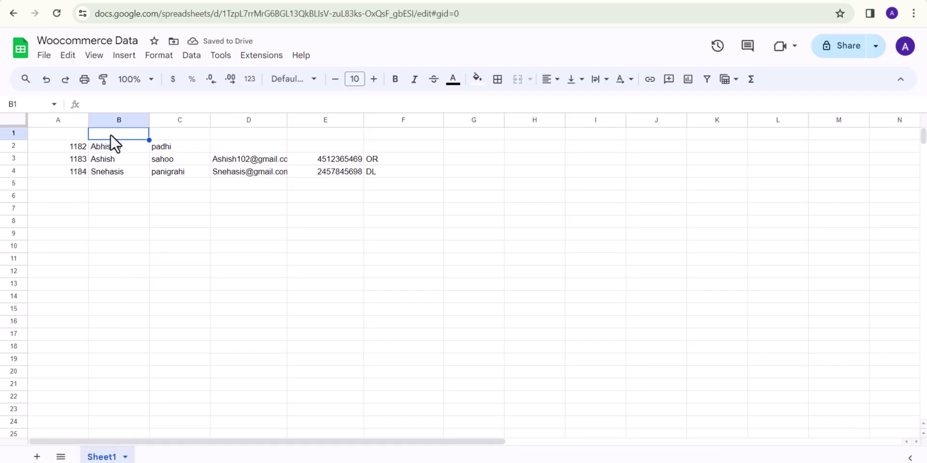
Enter row 1 headers: Order ID, Last Name, Email Address, Phone Number and State.
left_click(166, 133)
type("Last Name")
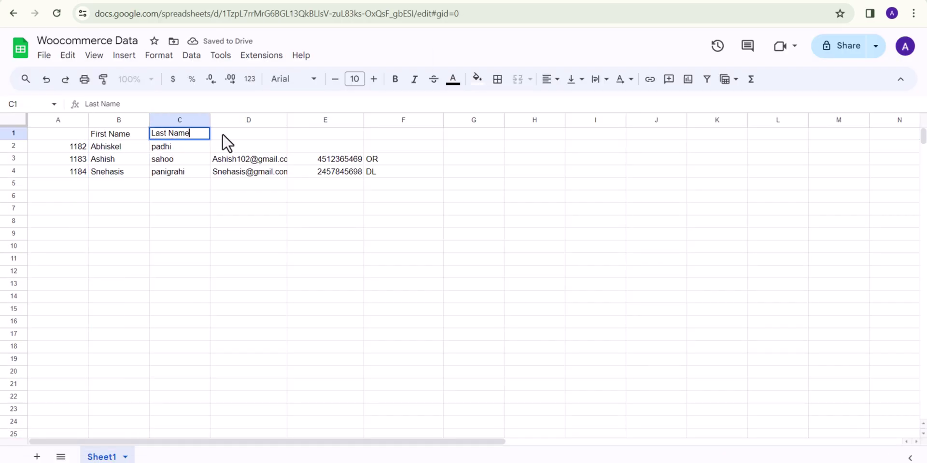
left_click(222, 133)
type("Email Address")
left_click(308, 133)
type("Phone Number")
left_click(416, 135)
type("State")
left_click(30, 135)
type("Order ID")
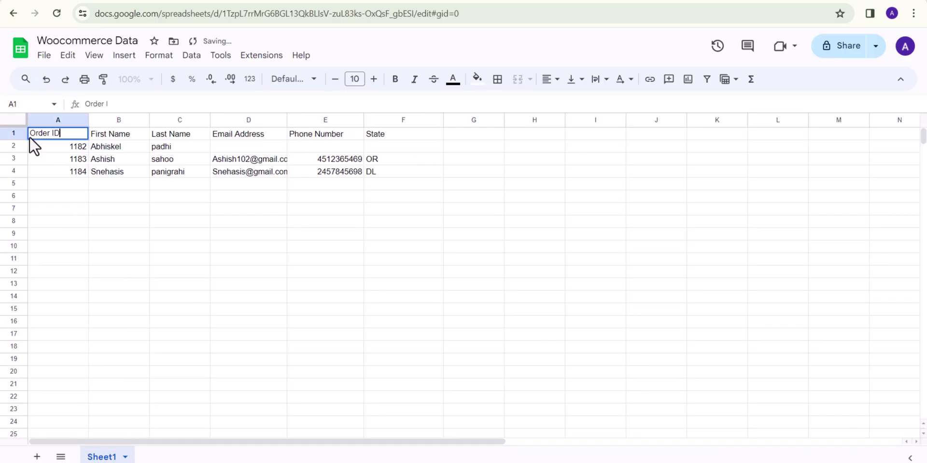
Make the whole header row bold.
left_click(13, 133)
left_click(395, 79)
left_click(178, 196)
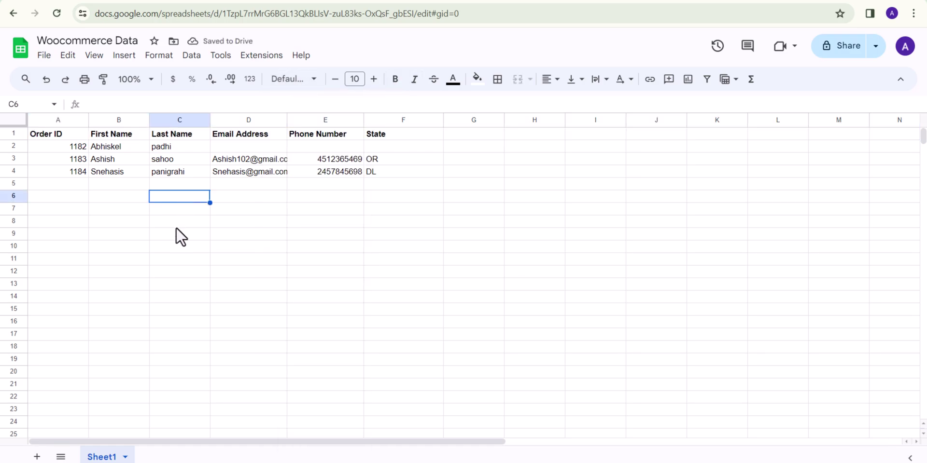